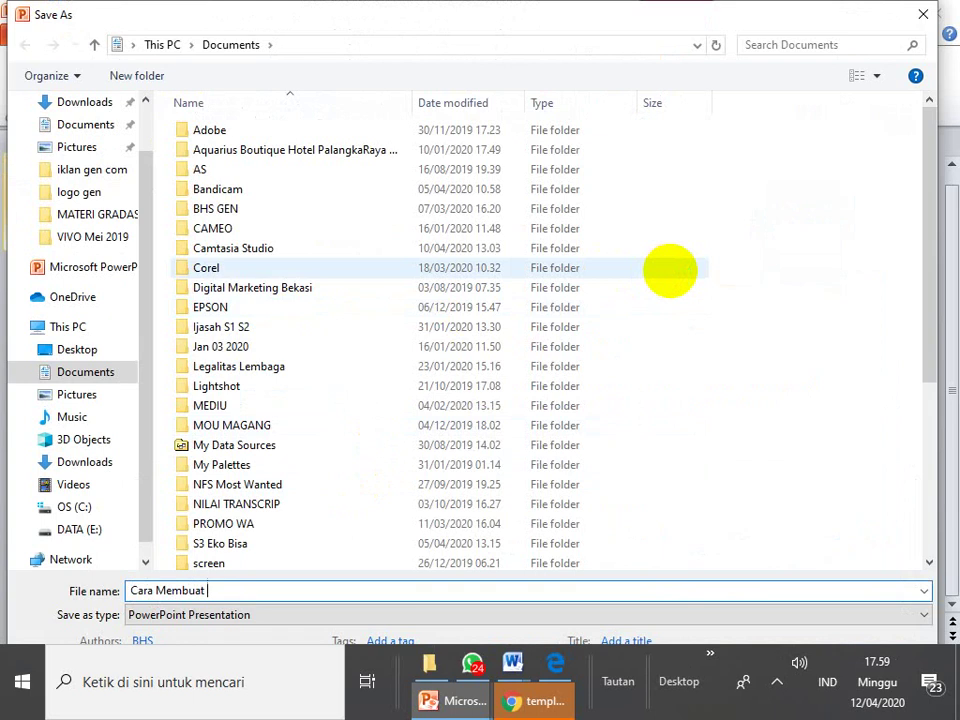
Step: Save the certificate presentation to the Desktop under the file name "Cara Membuat Sertfikat Mudah dan Praktis"
{"action": "type", "text": "ertfikat Mudah d"}
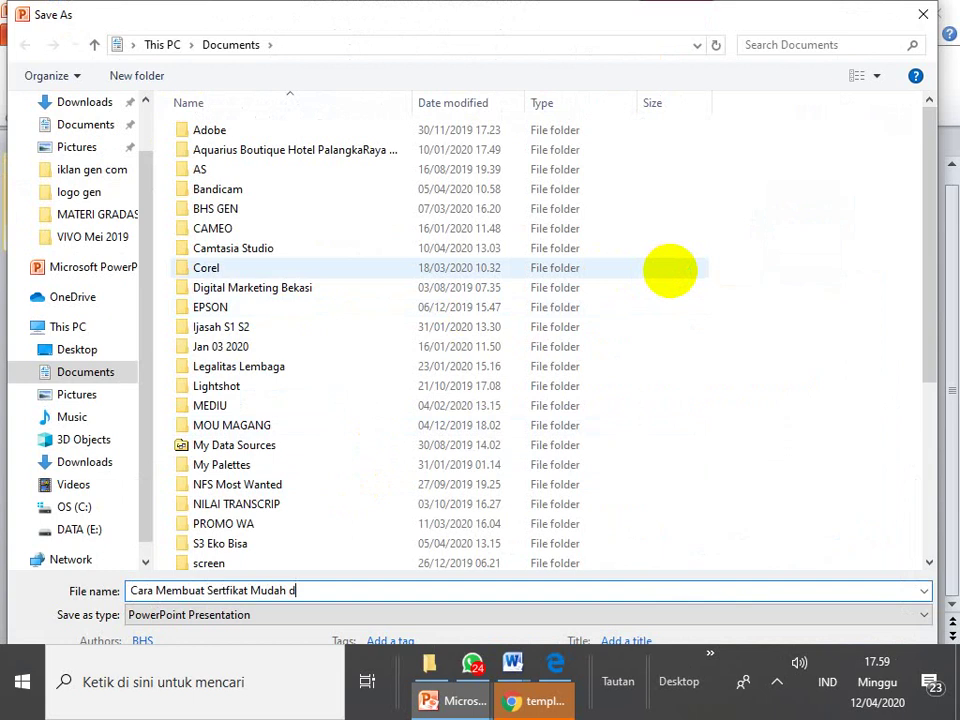
{"action": "type", "text": "an Praktis"}
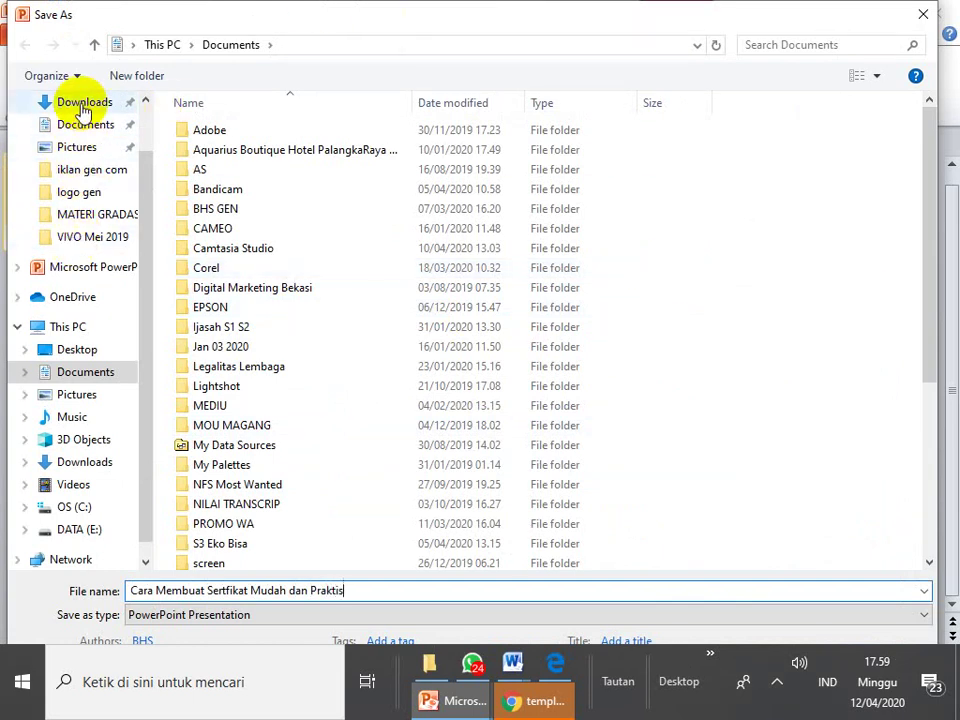
{"action": "left_click", "coordinate": [62, 349]}
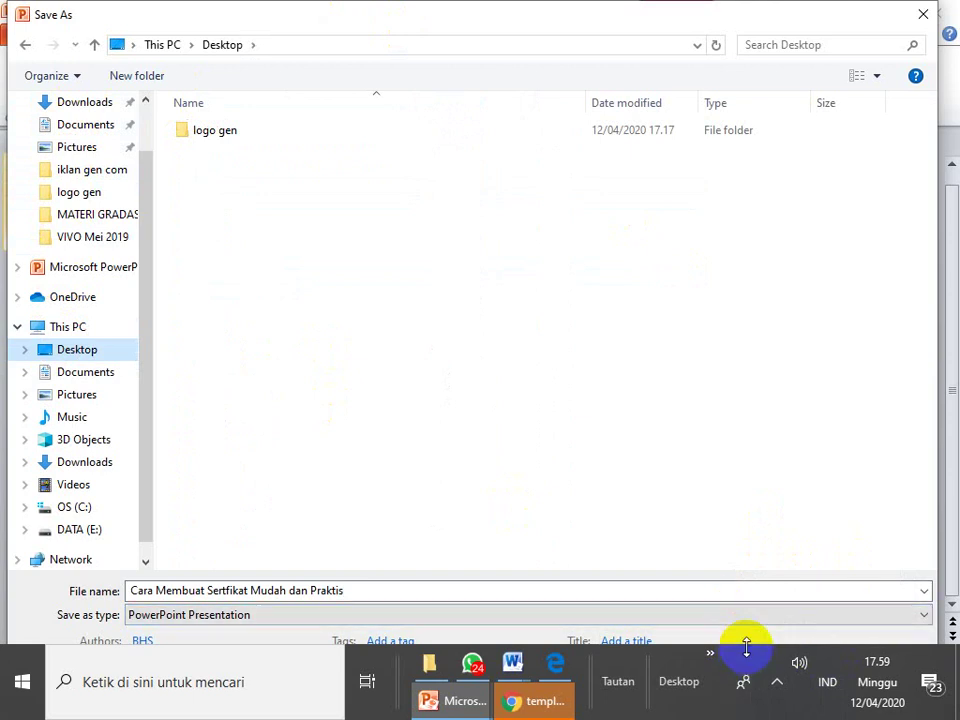
{"action": "left_click_drag", "start_coordinate": [742, 643], "coordinate": [737, 672]}
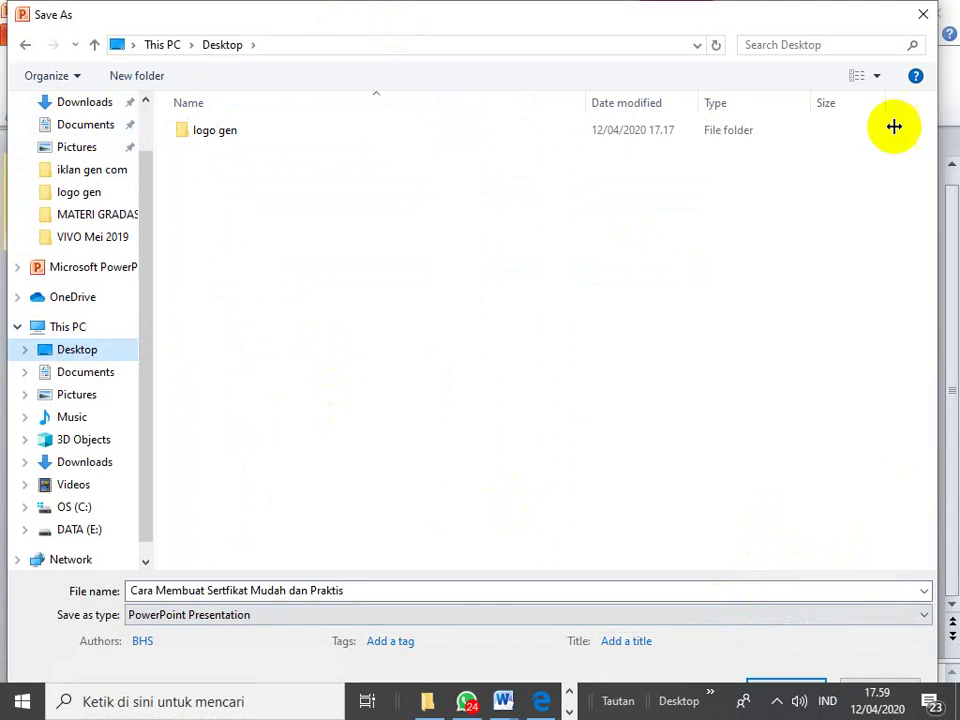
{"action": "left_click", "coordinate": [757, 681]}
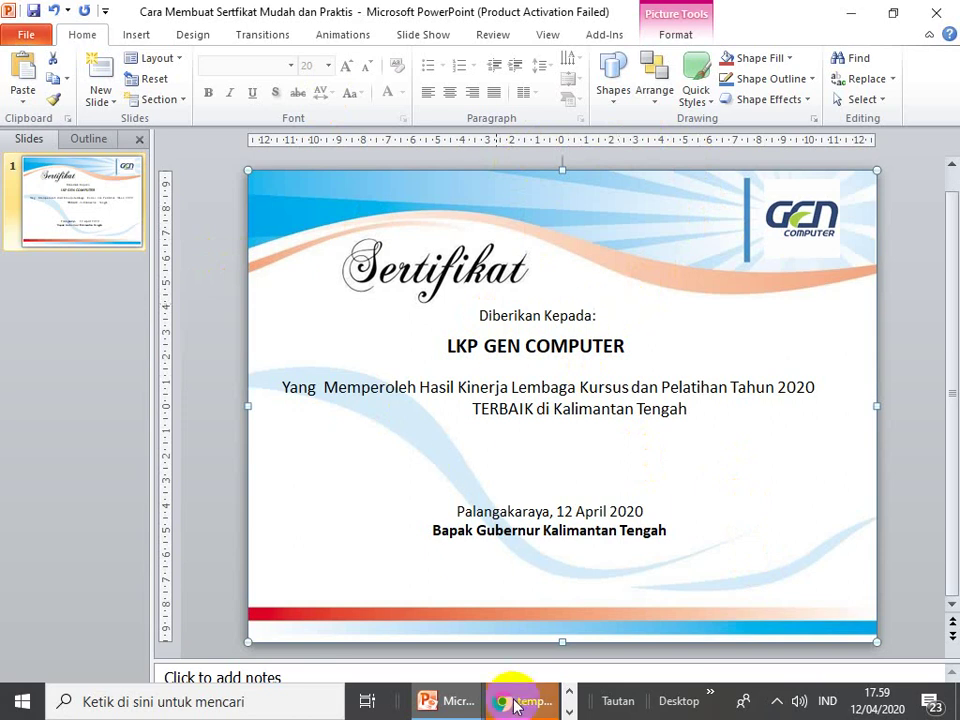
Step: Switch to Chrome and open the website qrcode-monkey.com in a new browser tab
{"action": "mouse_move", "coordinate": [508, 698]}
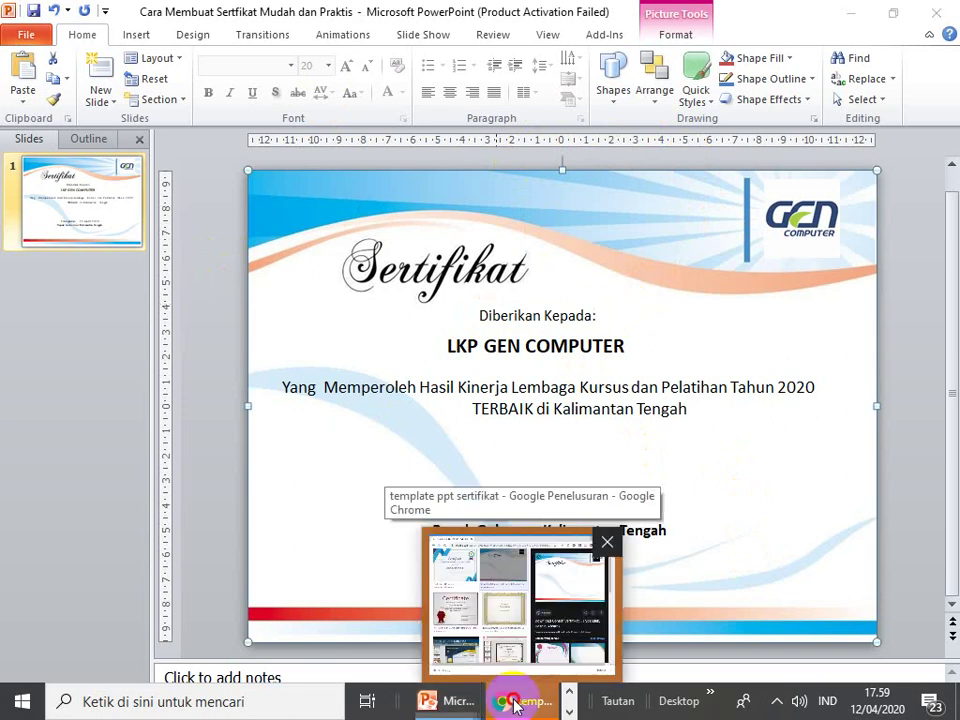
{"action": "left_click", "coordinate": [510, 702]}
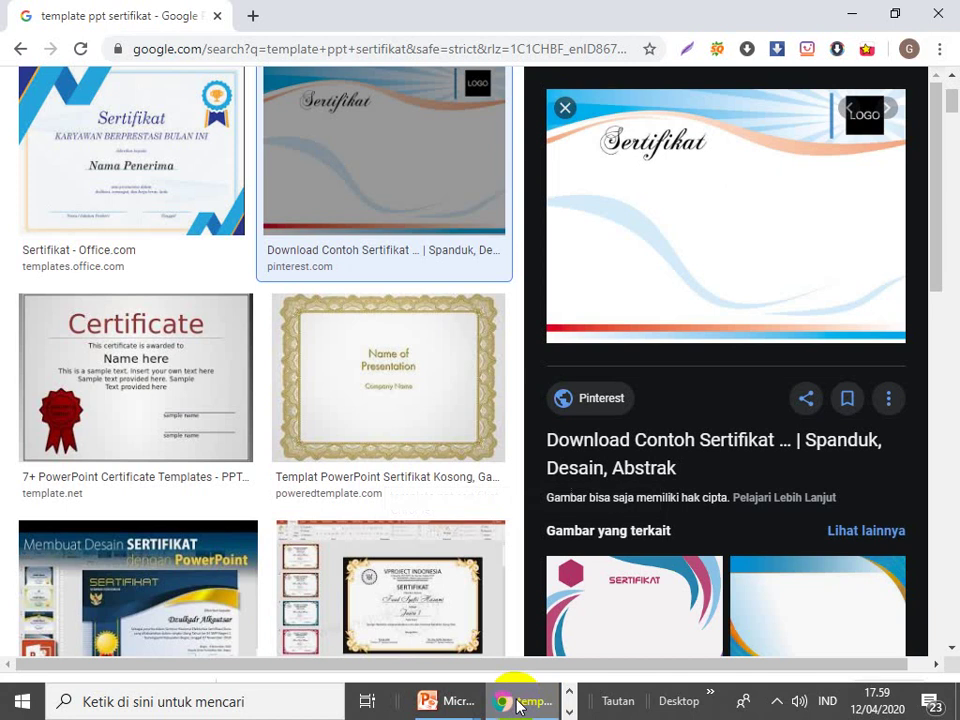
{"action": "left_click", "coordinate": [253, 16]}
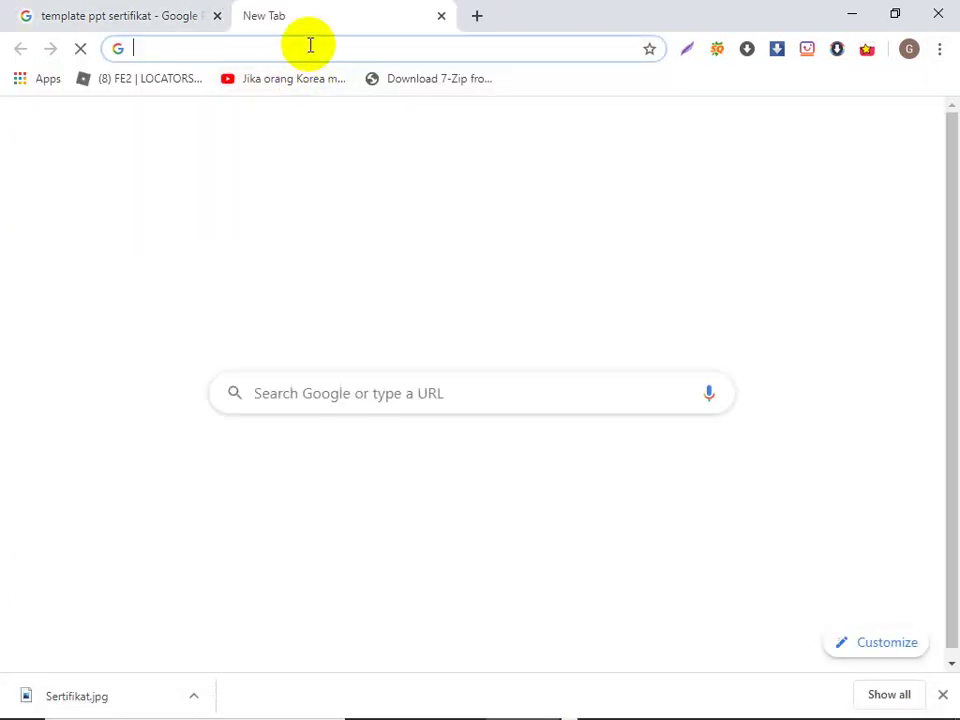
{"action": "type", "text": "qe"}
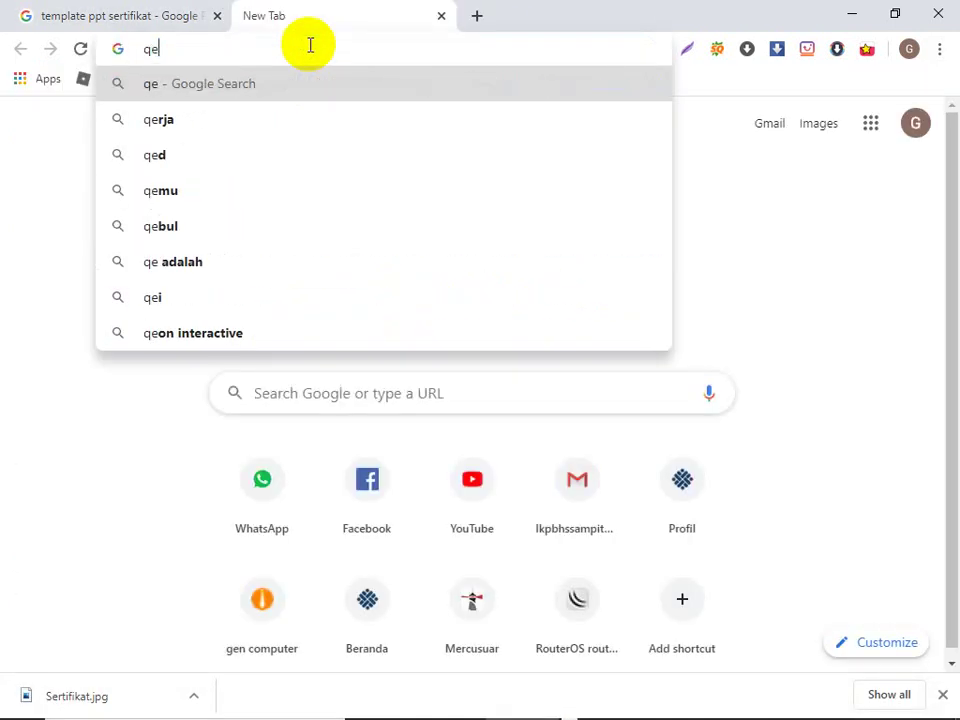
{"action": "key", "text": "BackSpace"}
{"action": "type", "text": "r"}
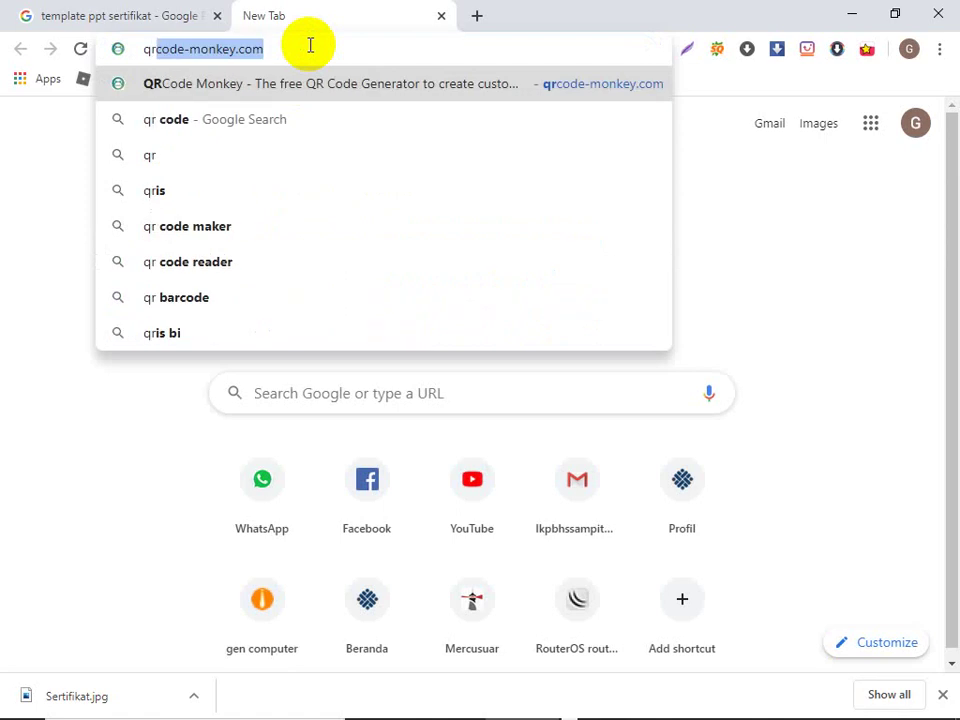
{"action": "type", "text": "code"}
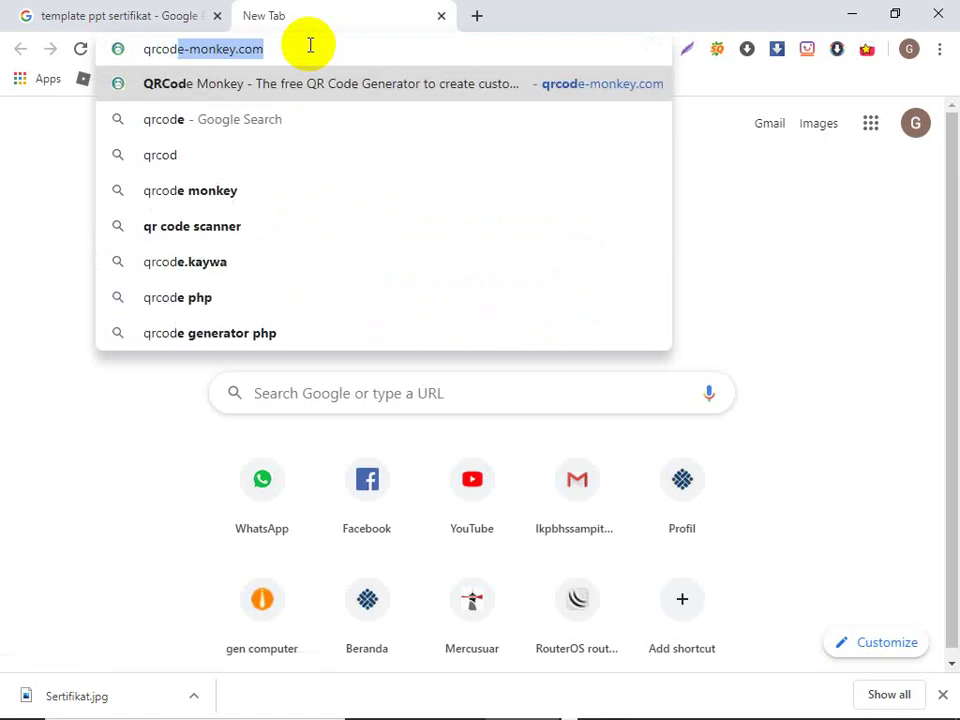
{"action": "type", "text": "-monke"}
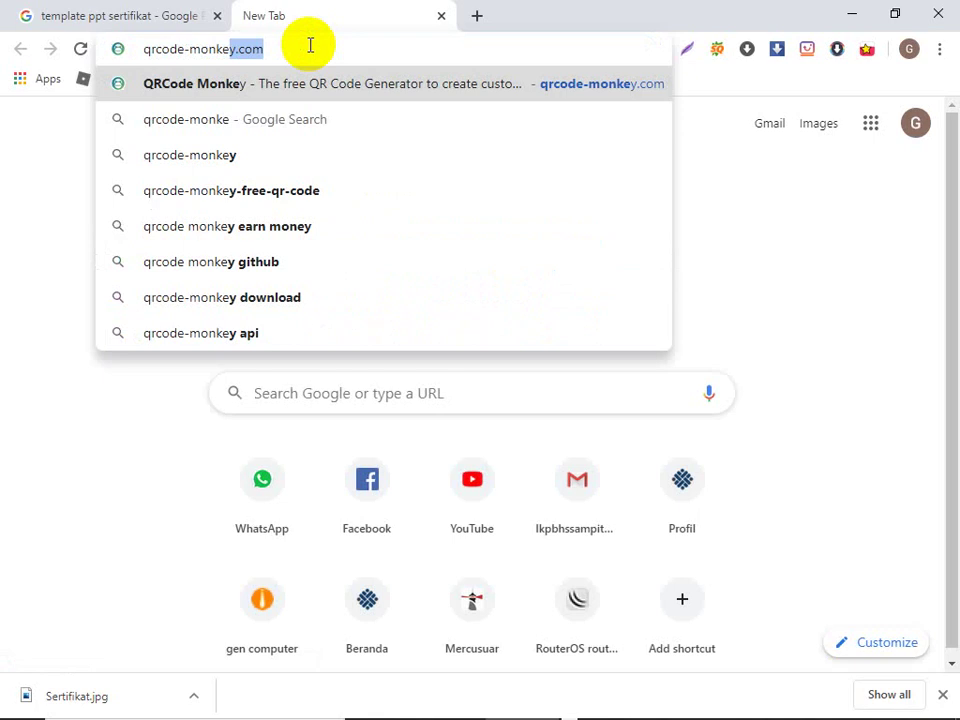
{"action": "type", "text": "y.com"}
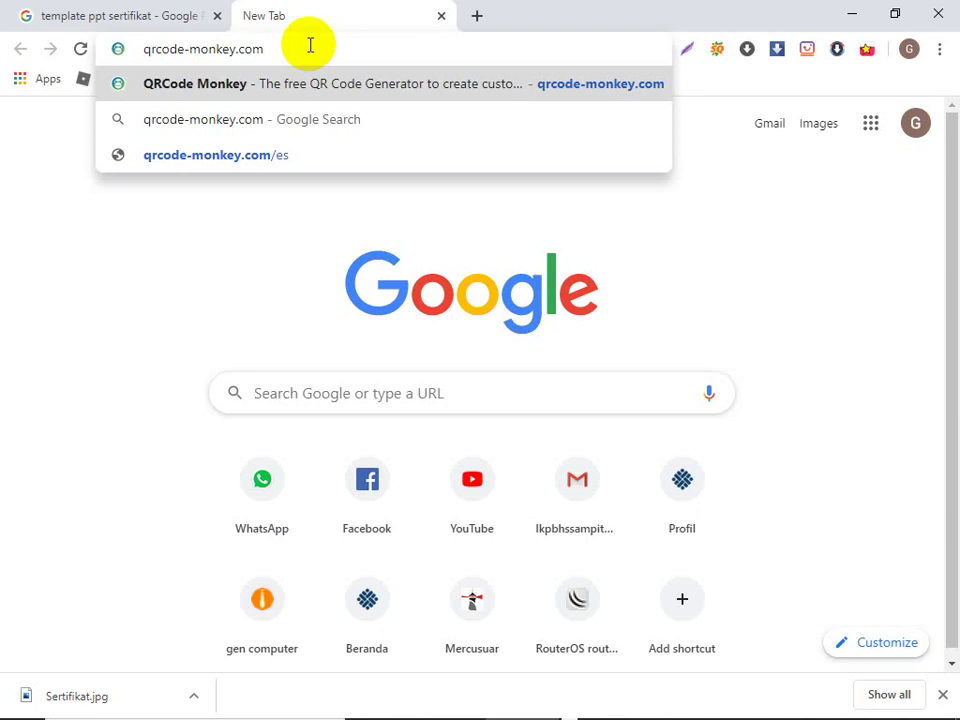
{"action": "key", "text": "Return"}
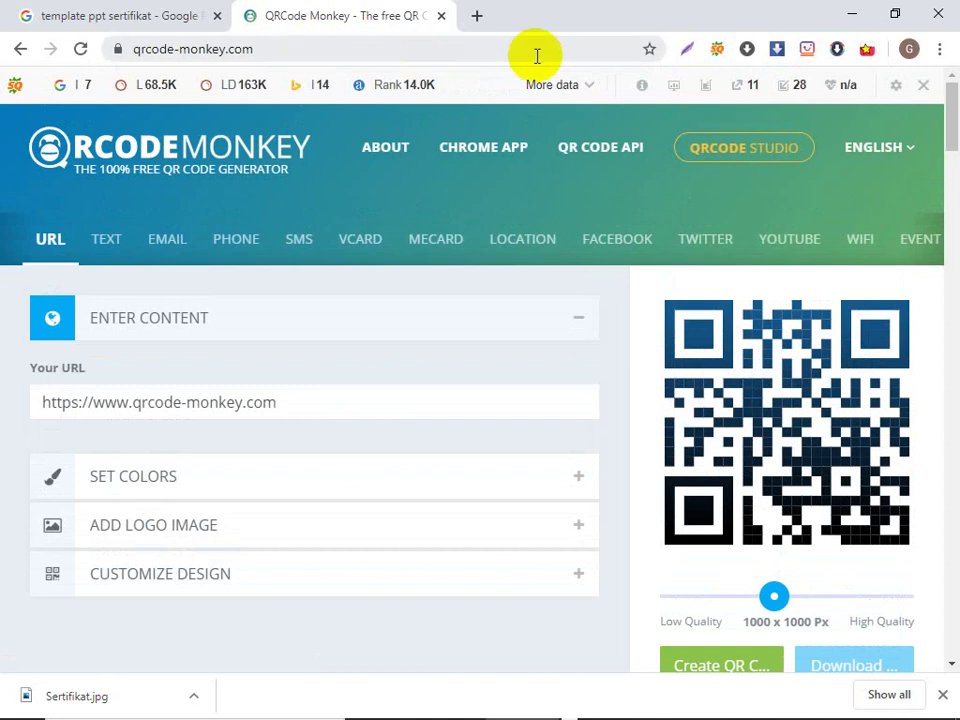
Step: Open the Gmail inbox at gmail.com in another new browser tab
{"action": "left_click", "coordinate": [940, 55]}
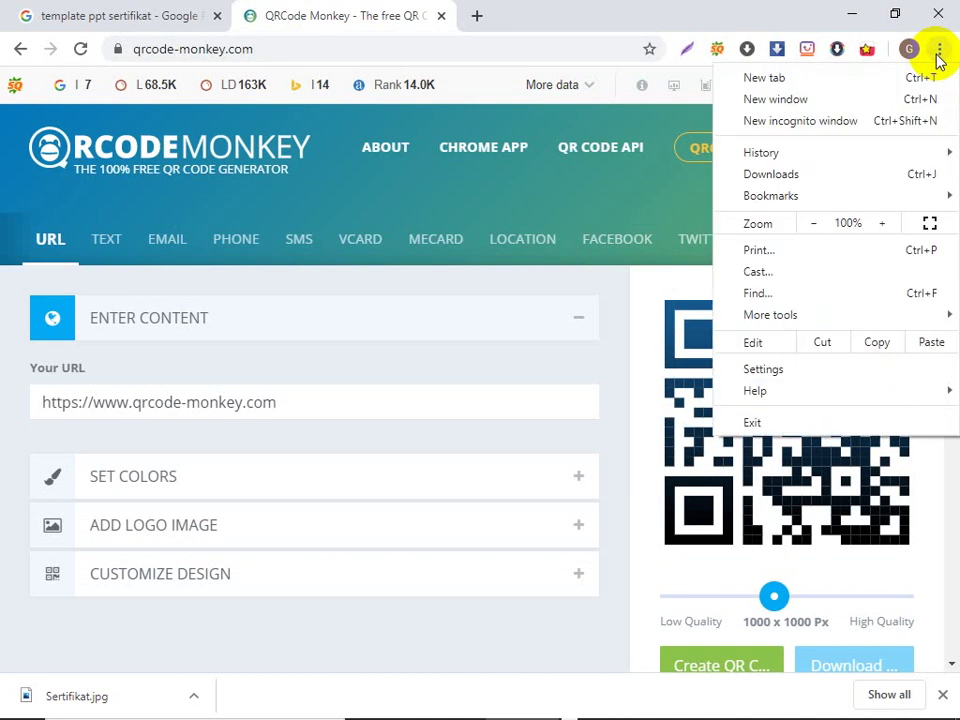
{"action": "left_click", "coordinate": [476, 15]}
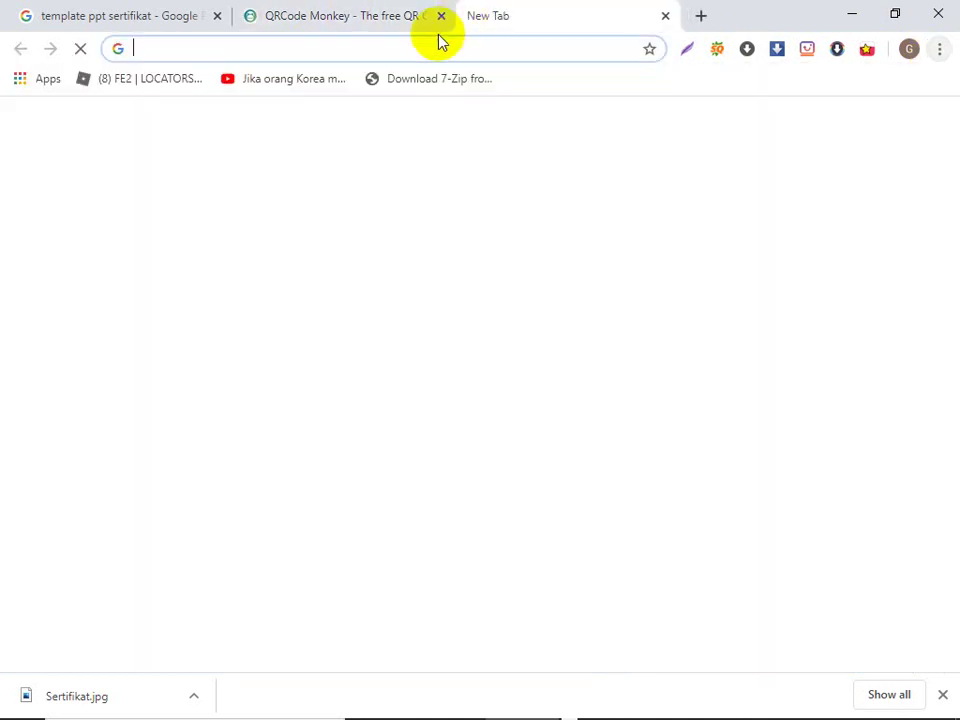
{"action": "type", "text": "g"}
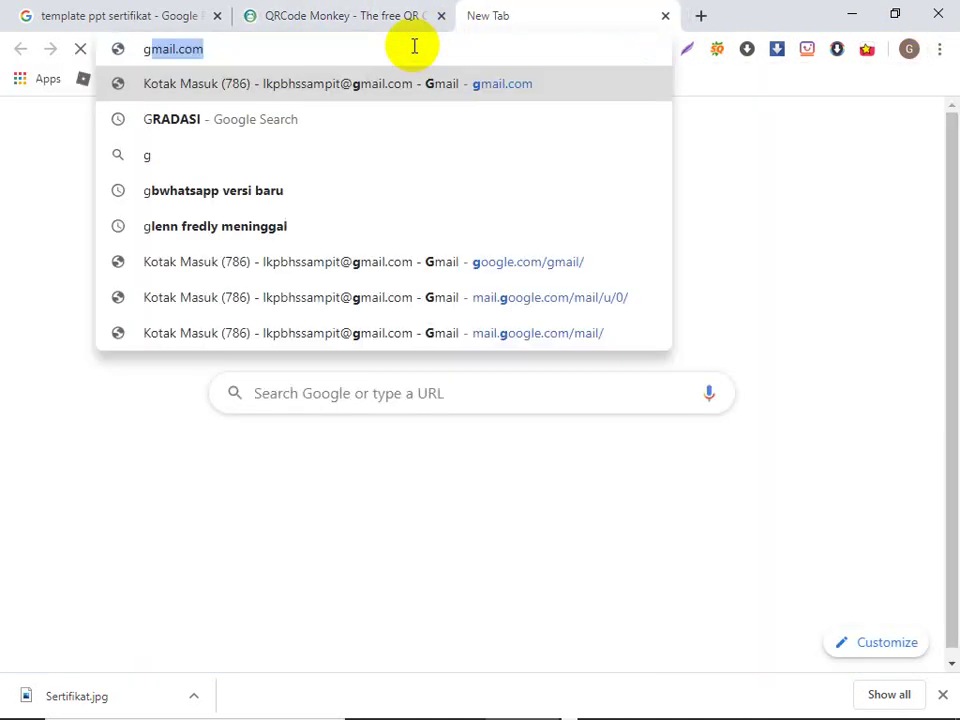
{"action": "type", "text": "mail"}
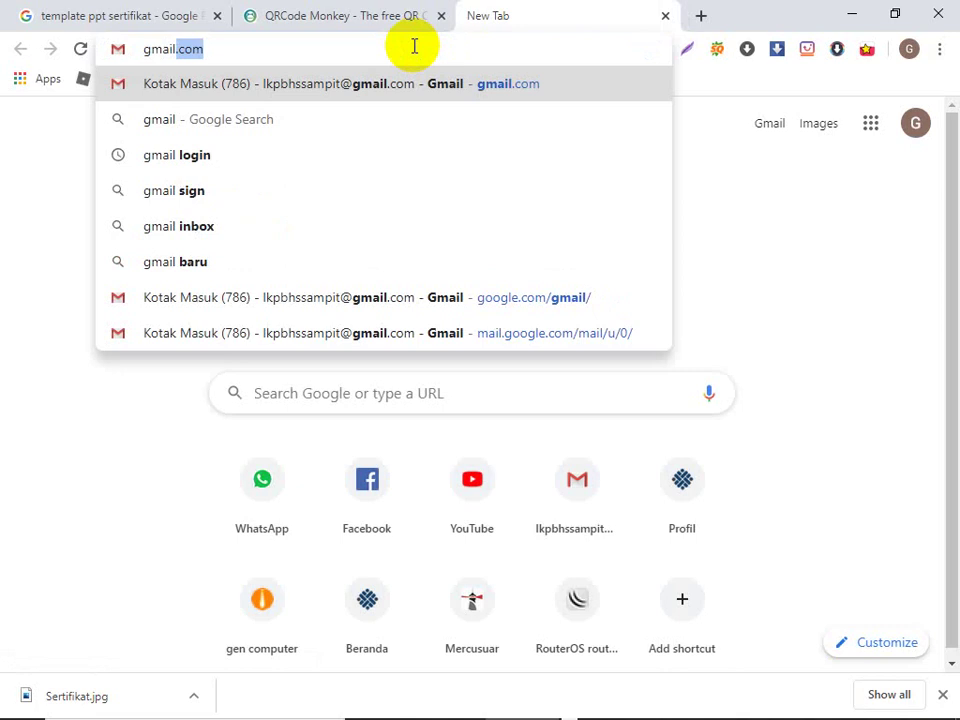
{"action": "key", "text": "Return"}
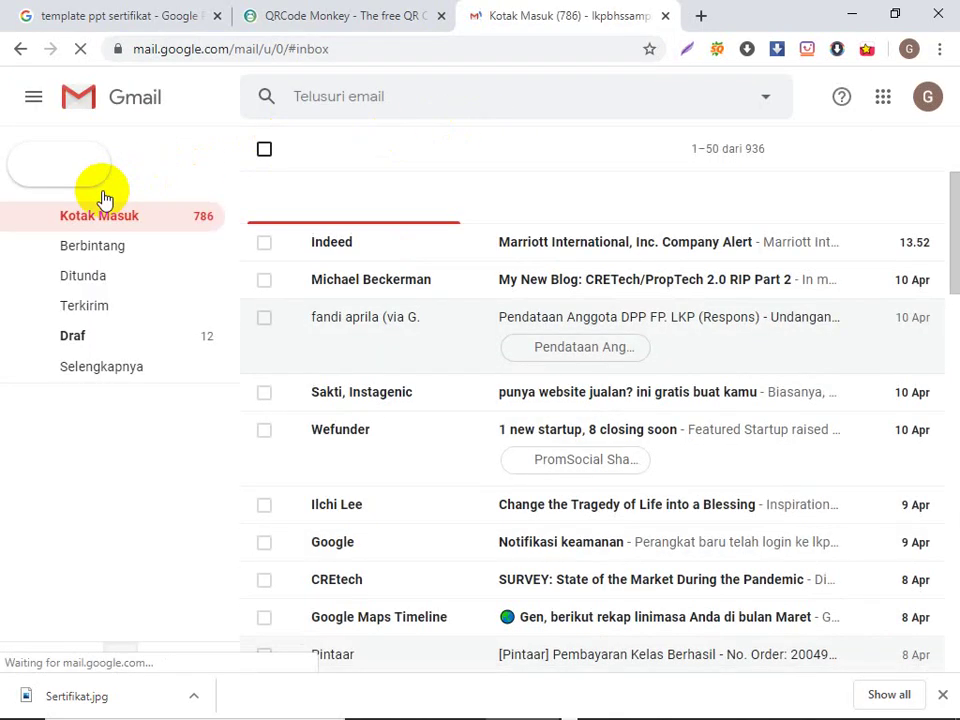
Step: Open Google Drive from the list of Google apps in the Gmail account
{"action": "left_click", "coordinate": [881, 97]}
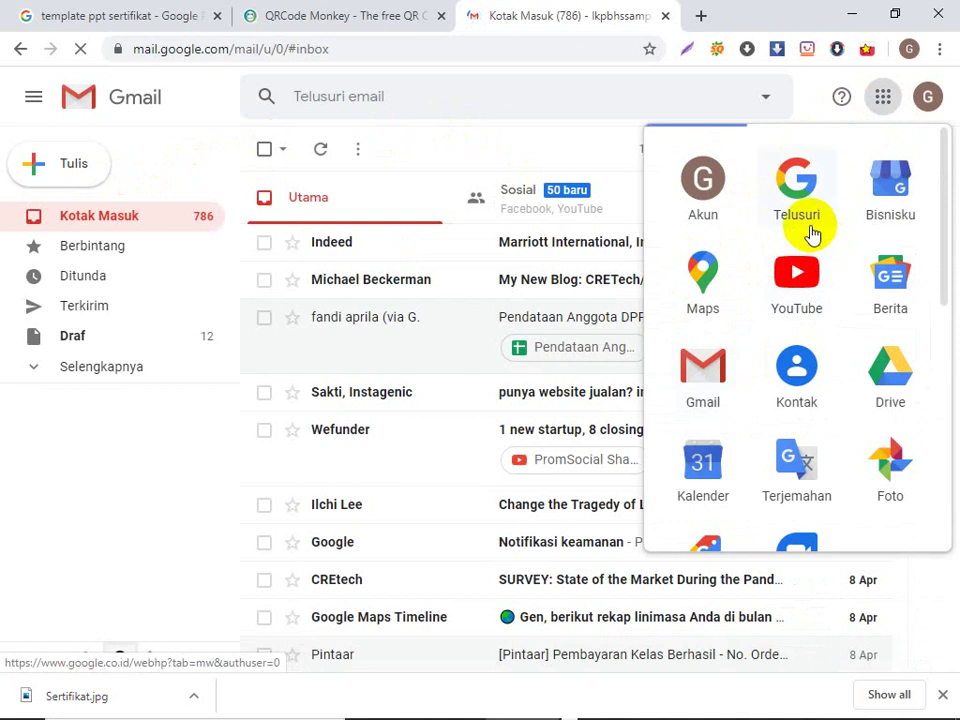
{"action": "scroll", "coordinate": [790, 333], "scroll_direction": "down", "scroll_amount": 3}
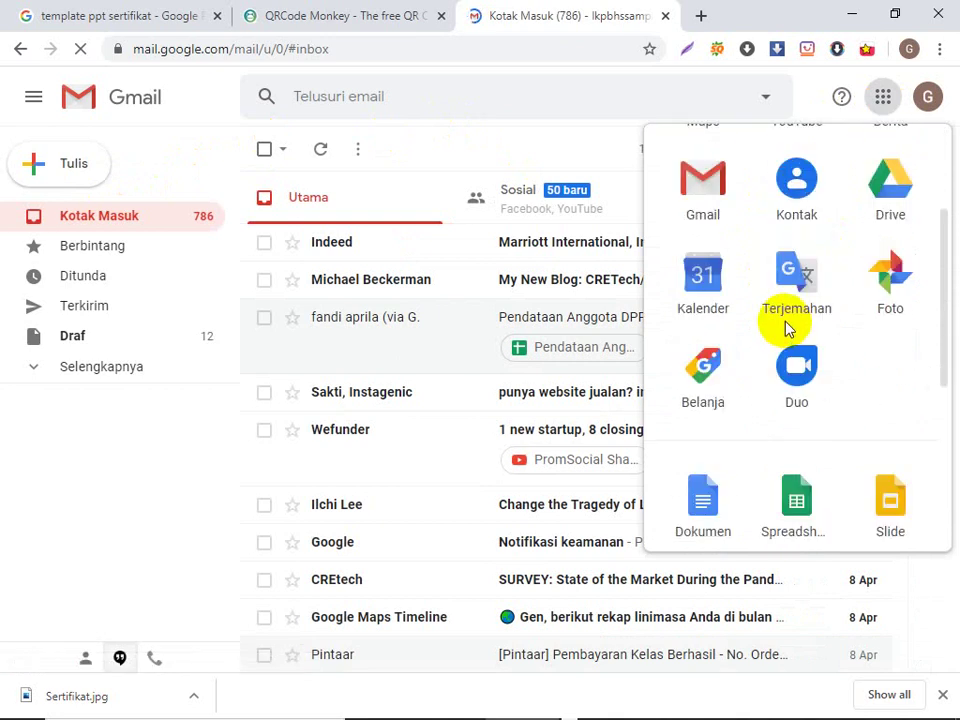
{"action": "left_click", "coordinate": [879, 189]}
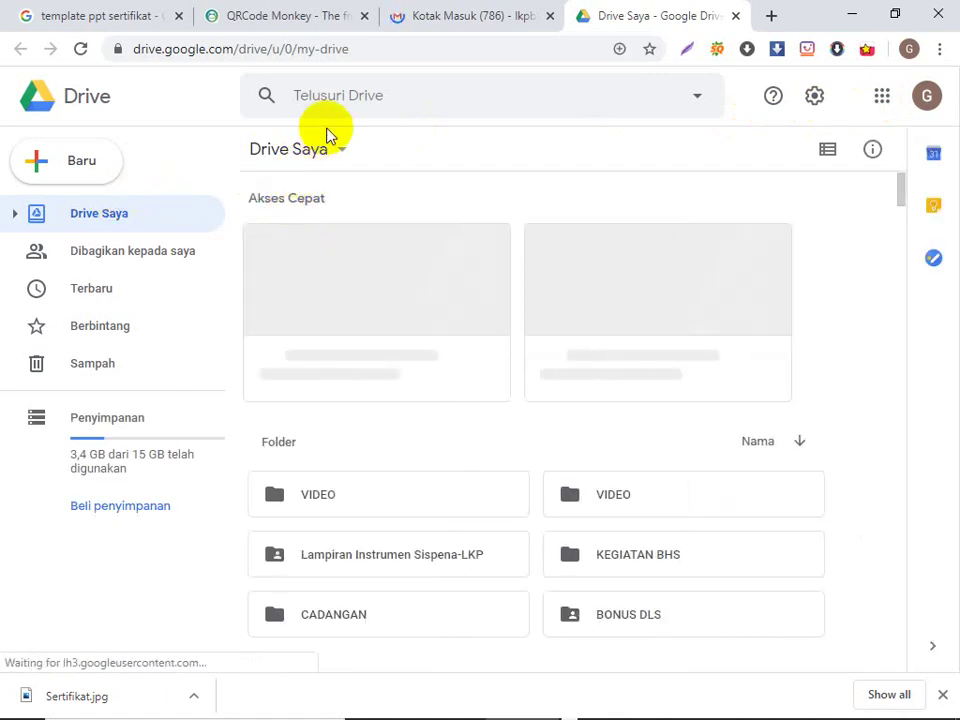
Step: Look through the files in Drive Saya and open the spreadsheet "Pendataan Anggota DPP FP. LKP (Respons)" from Akses Cepat
{"action": "scroll", "coordinate": [349, 237], "scroll_direction": "down", "scroll_amount": 7}
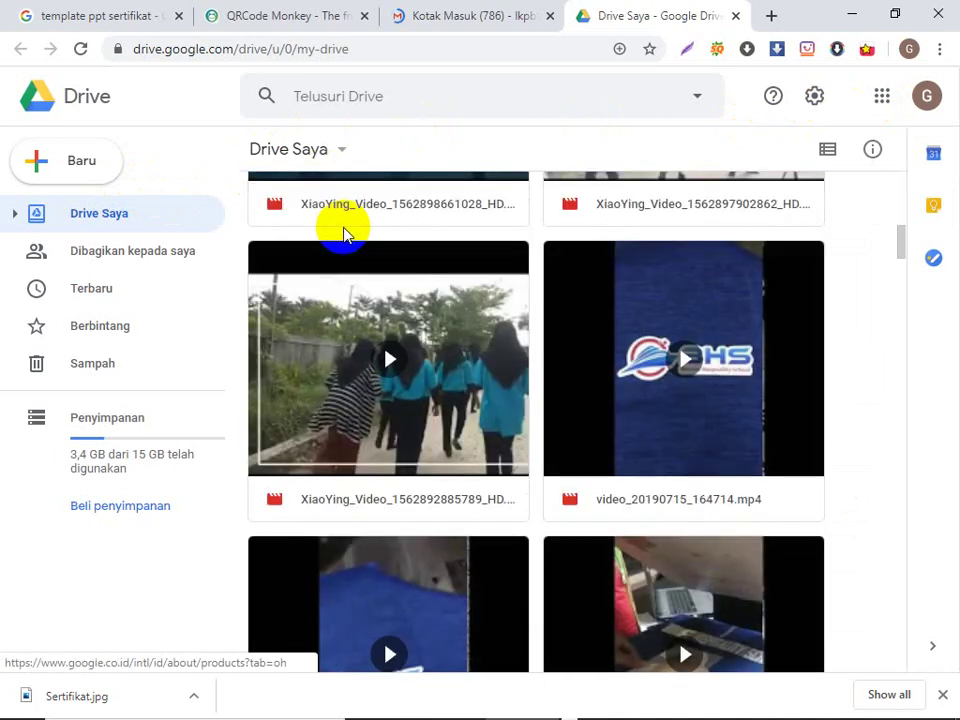
{"action": "scroll", "coordinate": [344, 233], "scroll_direction": "down", "scroll_amount": 2}
{"action": "scroll", "coordinate": [344, 233], "scroll_direction": "up", "scroll_amount": 10}
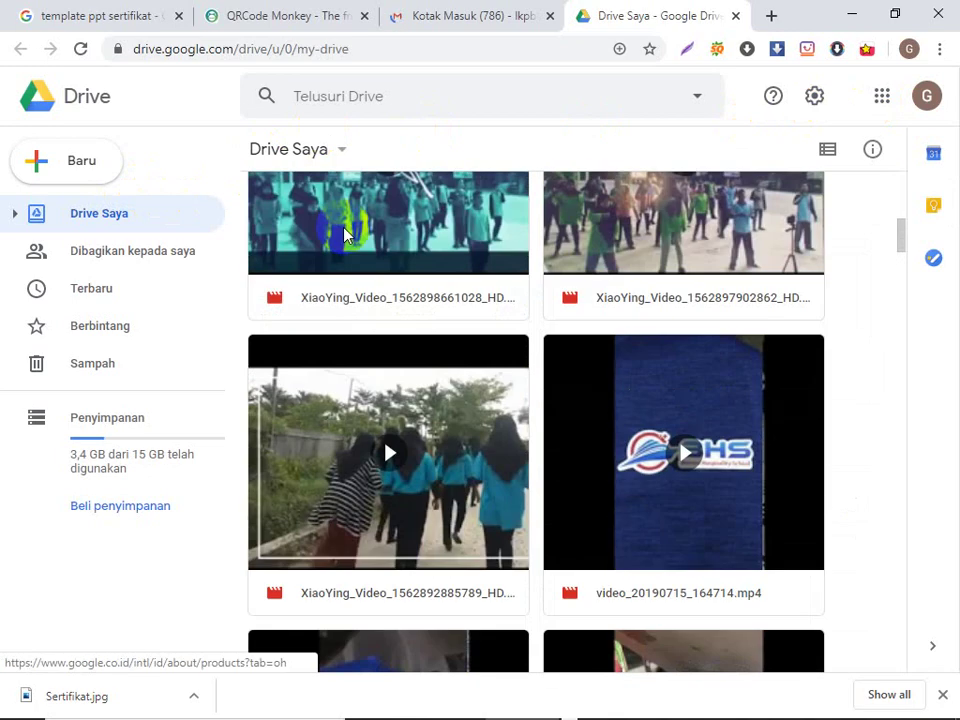
{"action": "scroll", "coordinate": [344, 233], "scroll_direction": "up", "scroll_amount": 3}
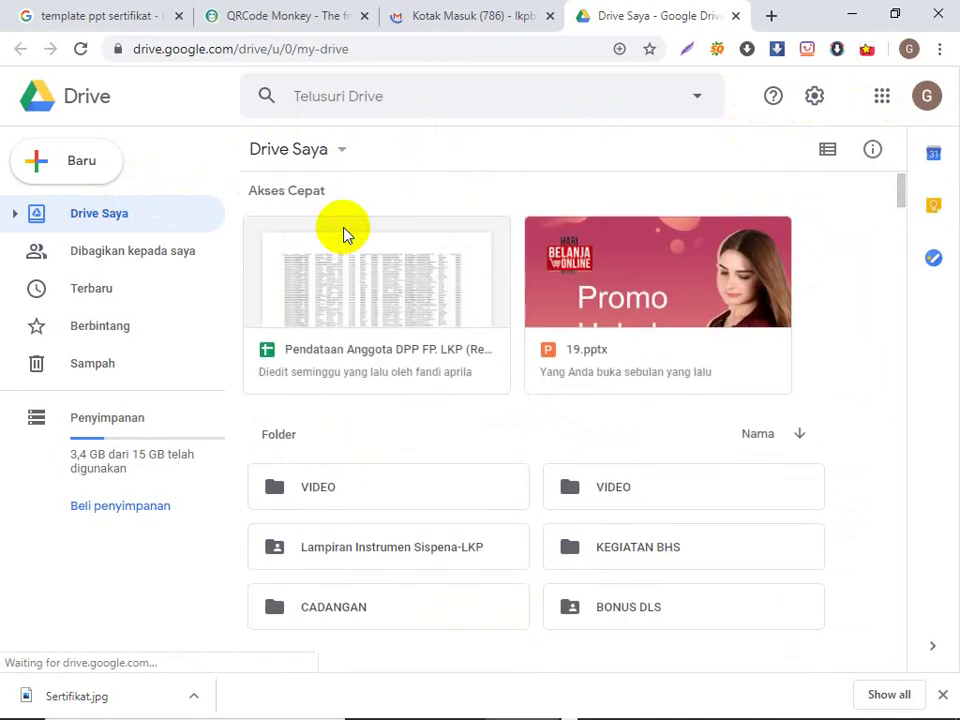
{"action": "scroll", "coordinate": [344, 233], "scroll_direction": "up", "scroll_amount": 1}
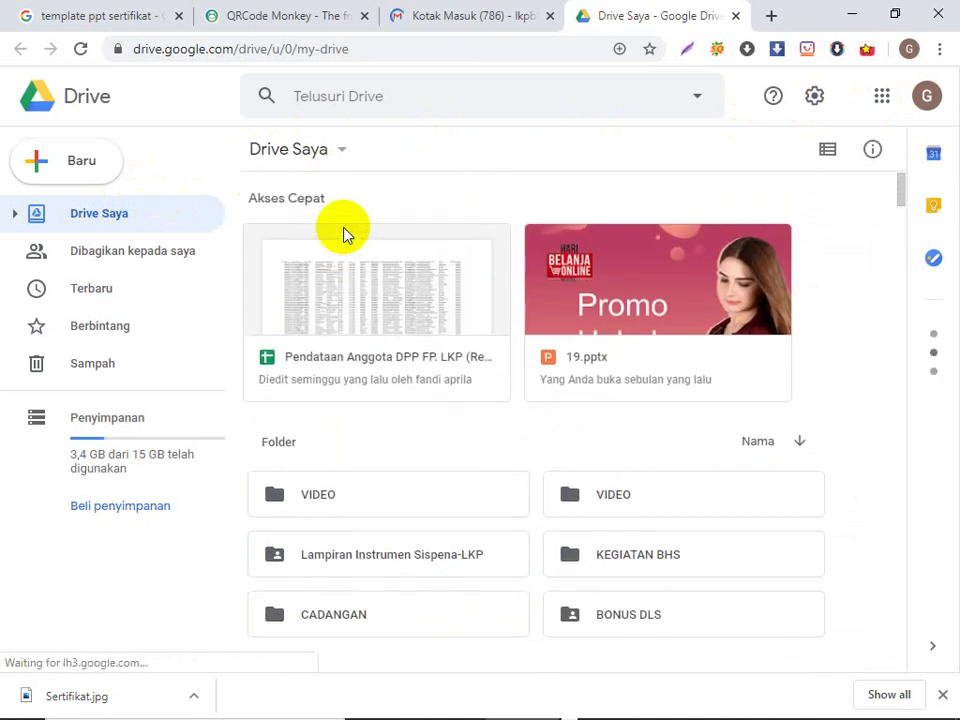
{"action": "left_click", "coordinate": [882, 100]}
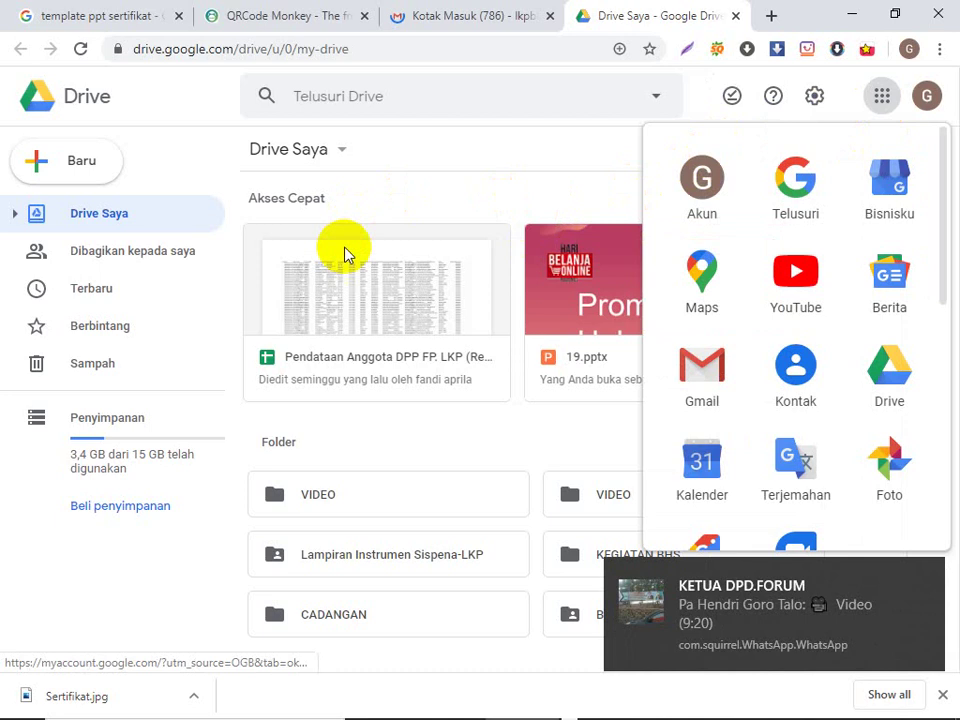
{"action": "left_click", "coordinate": [267, 365]}
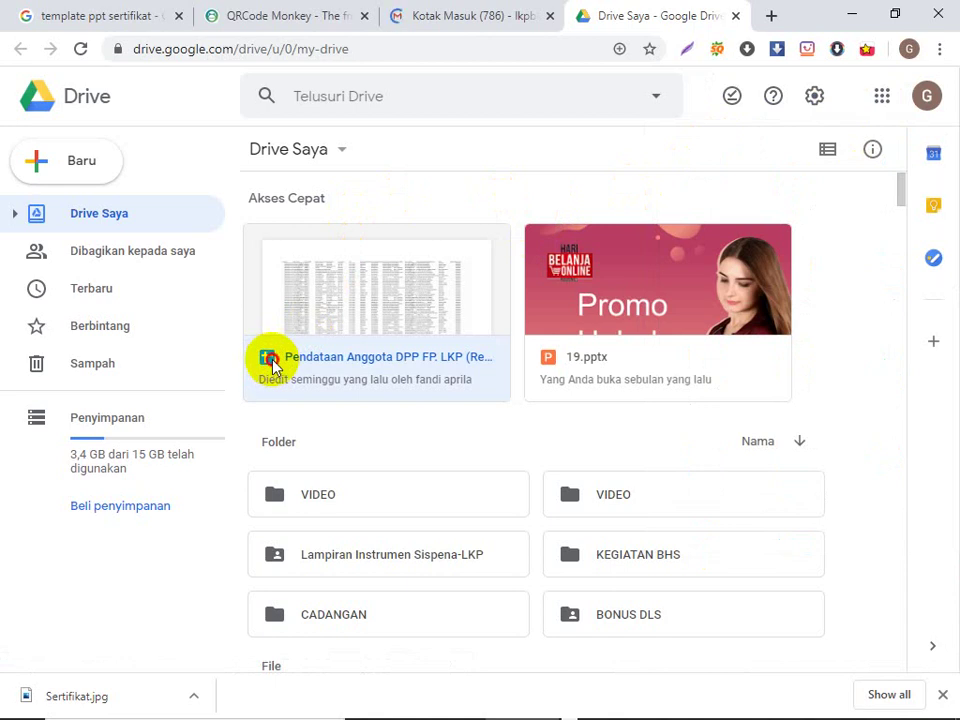
{"action": "double_click", "coordinate": [348, 362]}
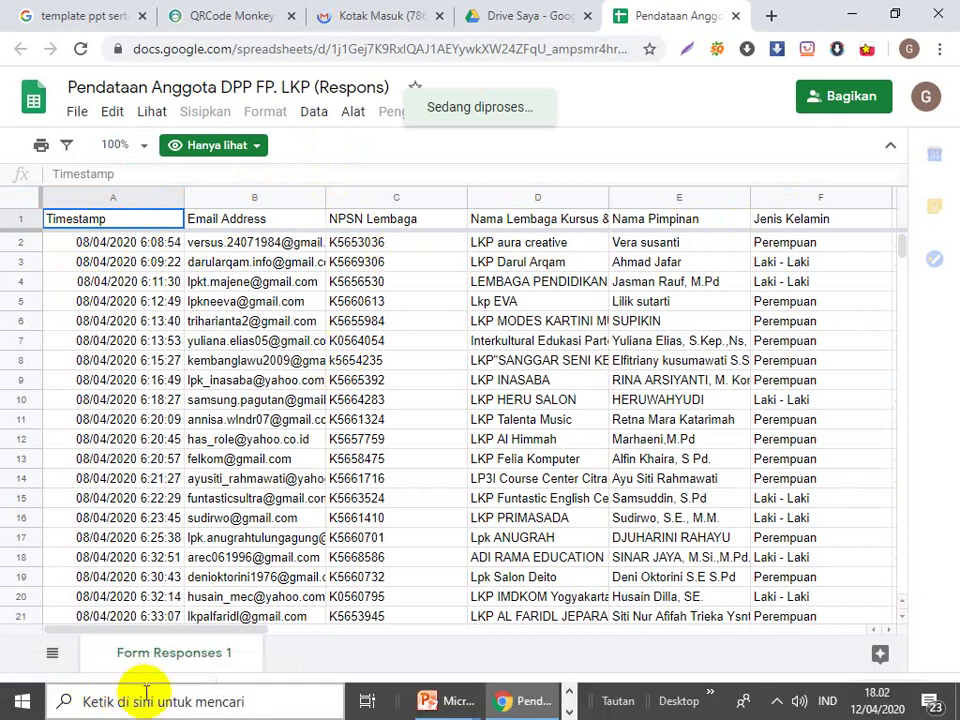
Step: Search Windows for "snipping tools" and open the Snipping Tool app
{"action": "left_click", "coordinate": [148, 690]}
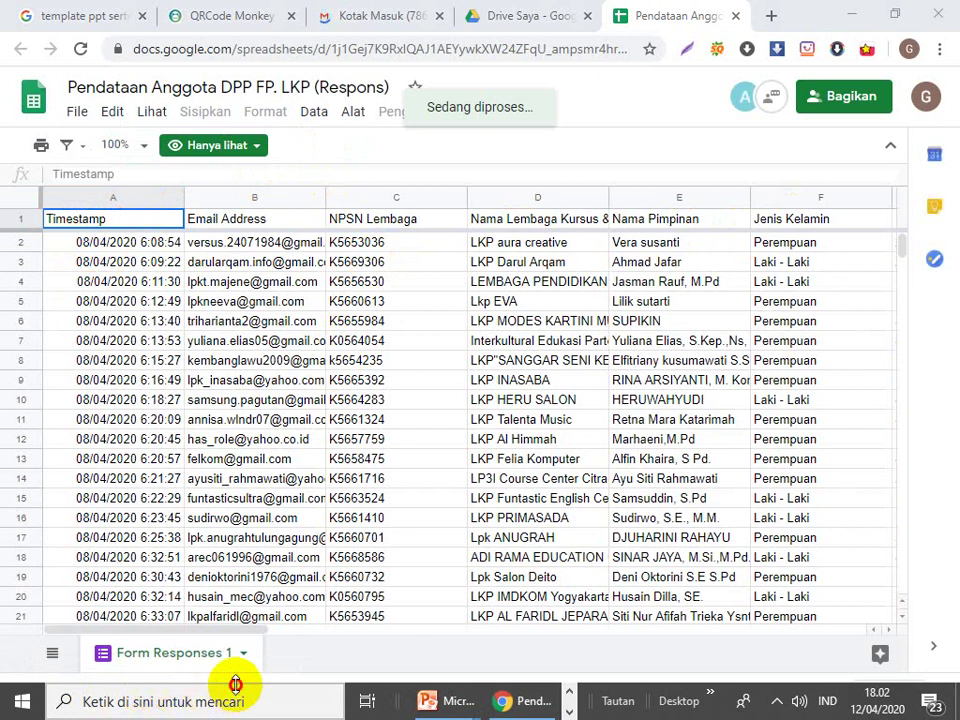
{"action": "left_click_drag", "start_coordinate": [235, 685], "coordinate": [103, 636]}
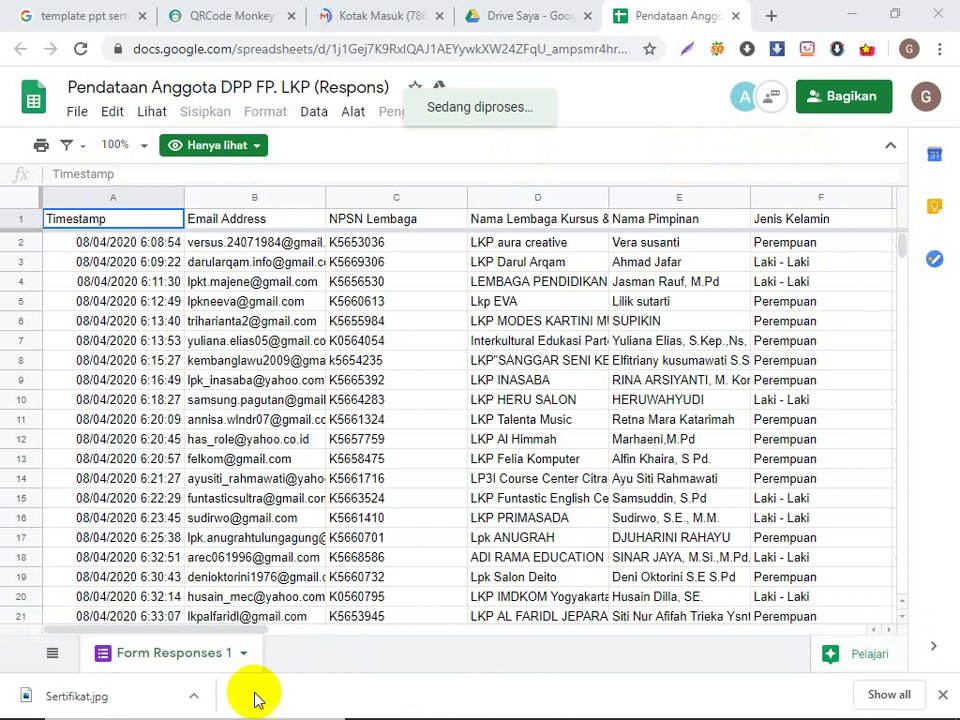
{"action": "mouse_move", "coordinate": [200, 712]}
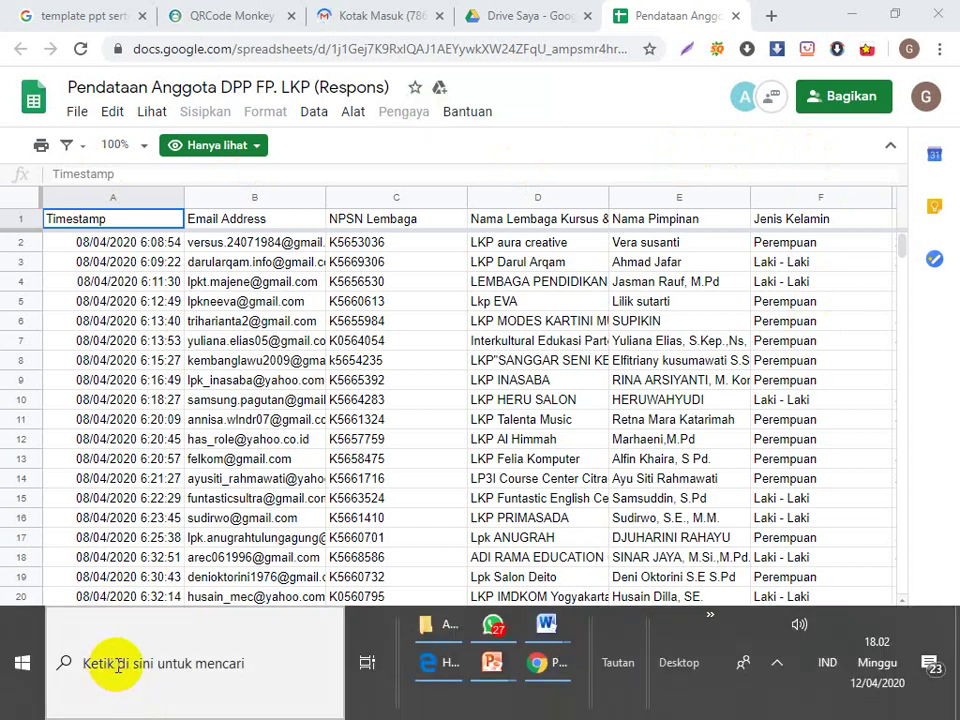
{"action": "left_click", "coordinate": [234, 658]}
{"action": "type", "text": "snippings"}
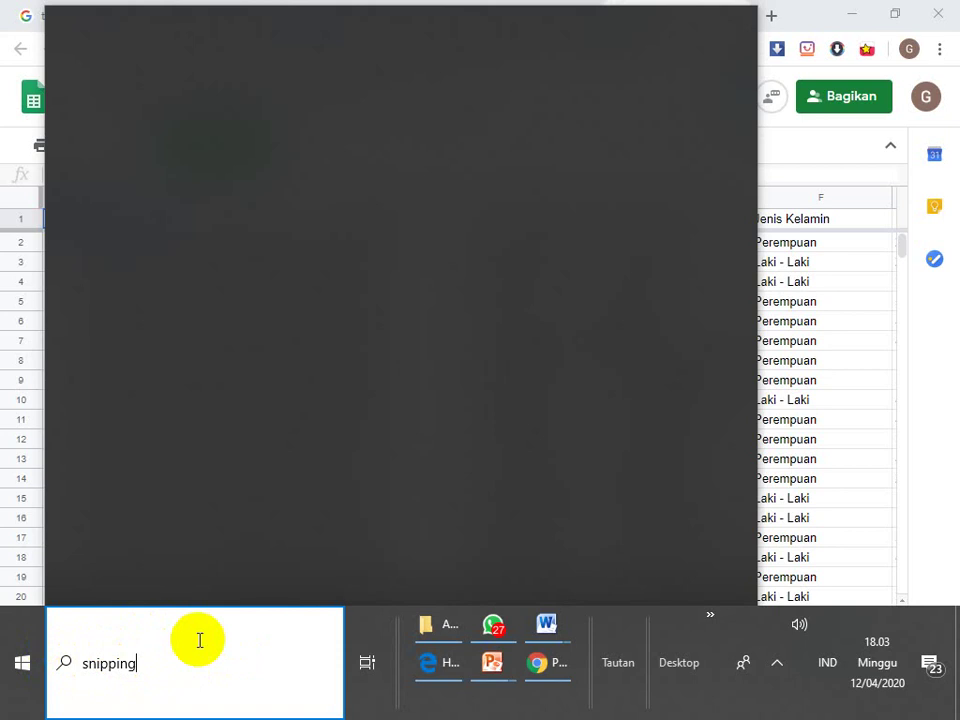
{"action": "type", "text": "ools"}
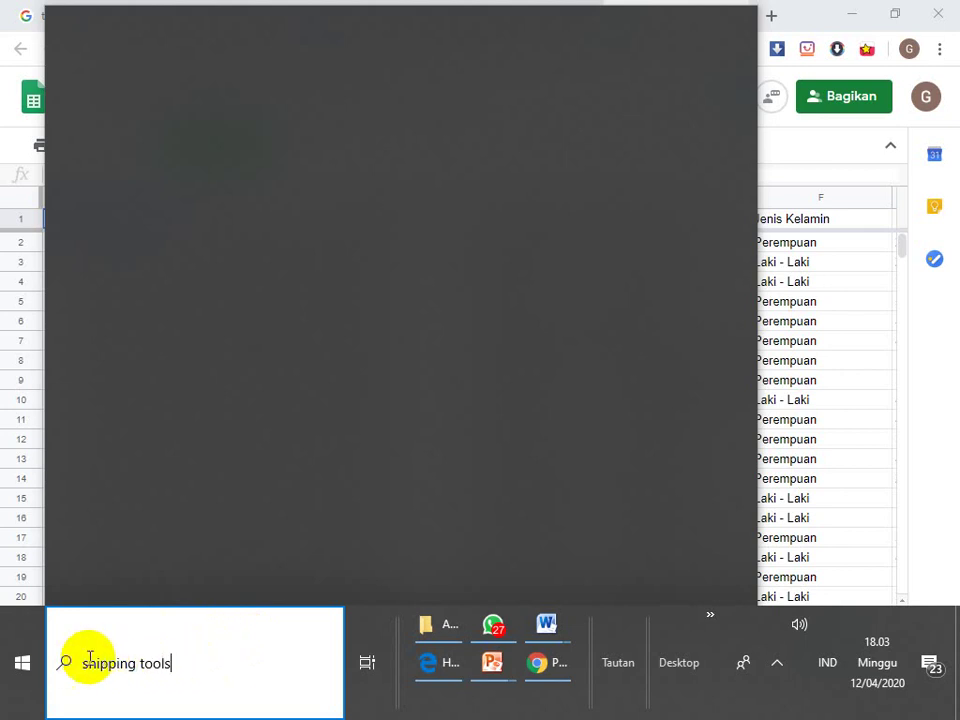
{"action": "left_click_drag", "start_coordinate": [81, 660], "coordinate": [160, 657]}
{"action": "left_click", "coordinate": [189, 651]}
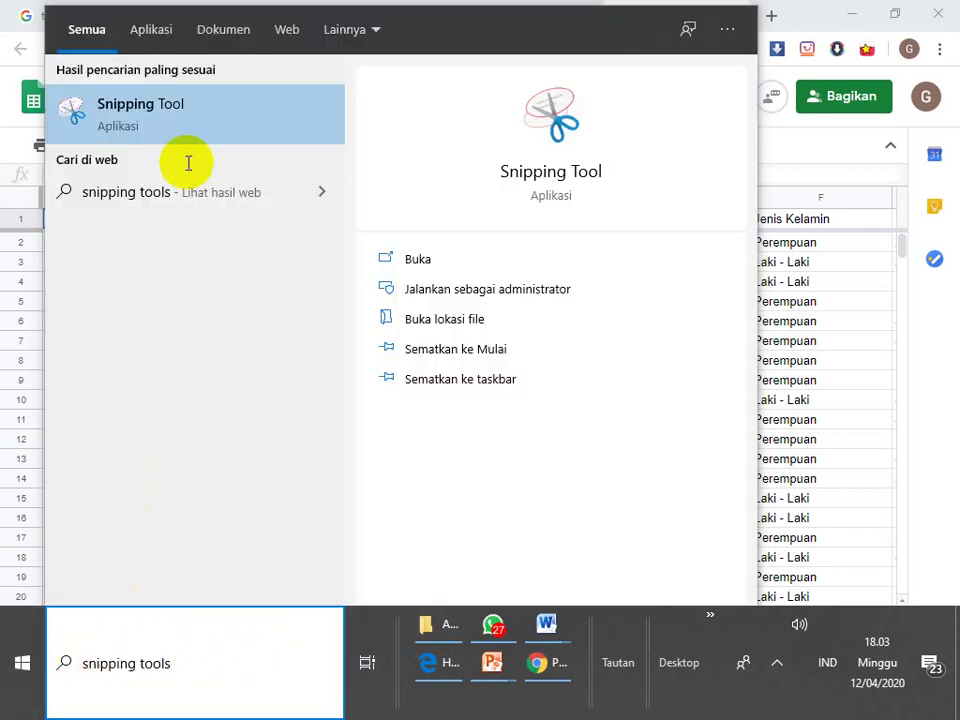
{"action": "left_click", "coordinate": [138, 127]}
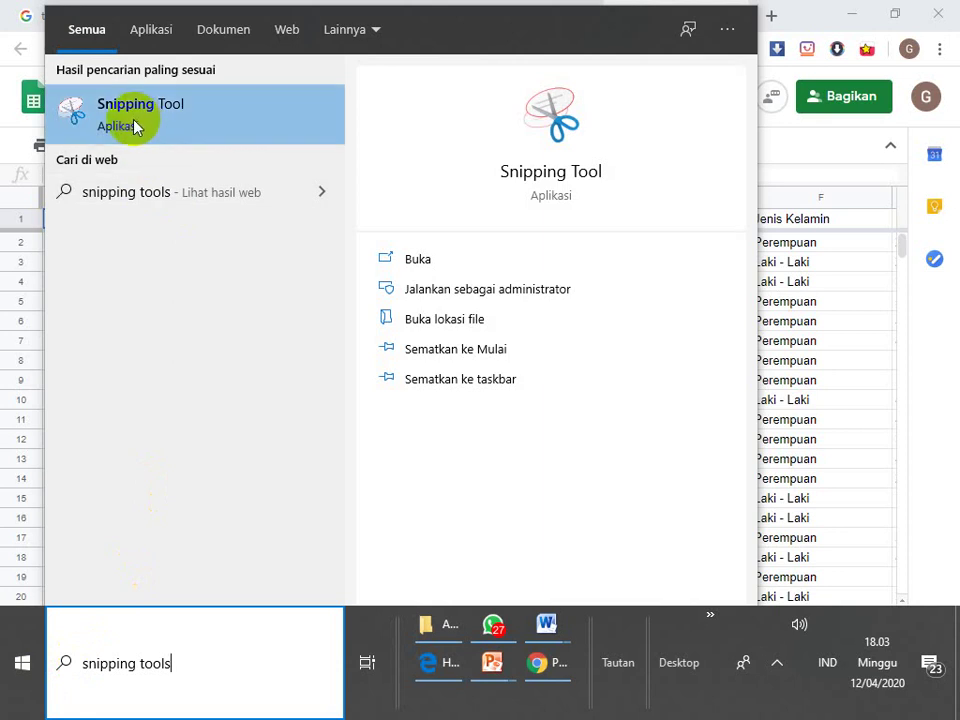
{"action": "left_click", "coordinate": [405, 262]}
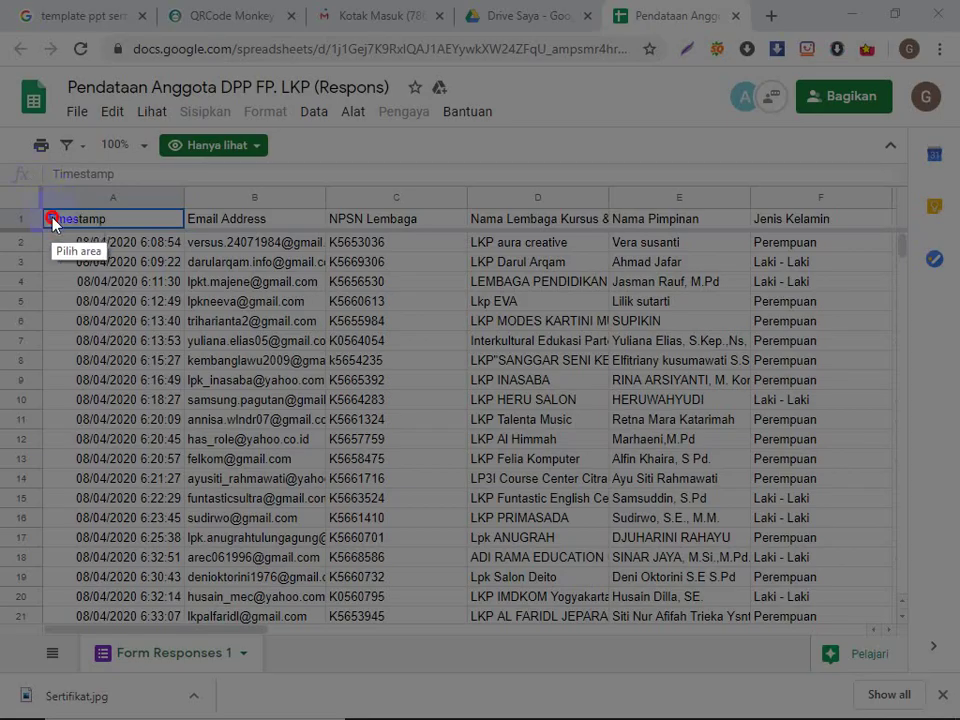
Step: Capture an area of about 873x374 px of the spreadsheet with Lightshot and save it on the Desktop as a PNG named data
{"action": "left_click_drag", "start_coordinate": [128, 466], "coordinate": [49, 211]}
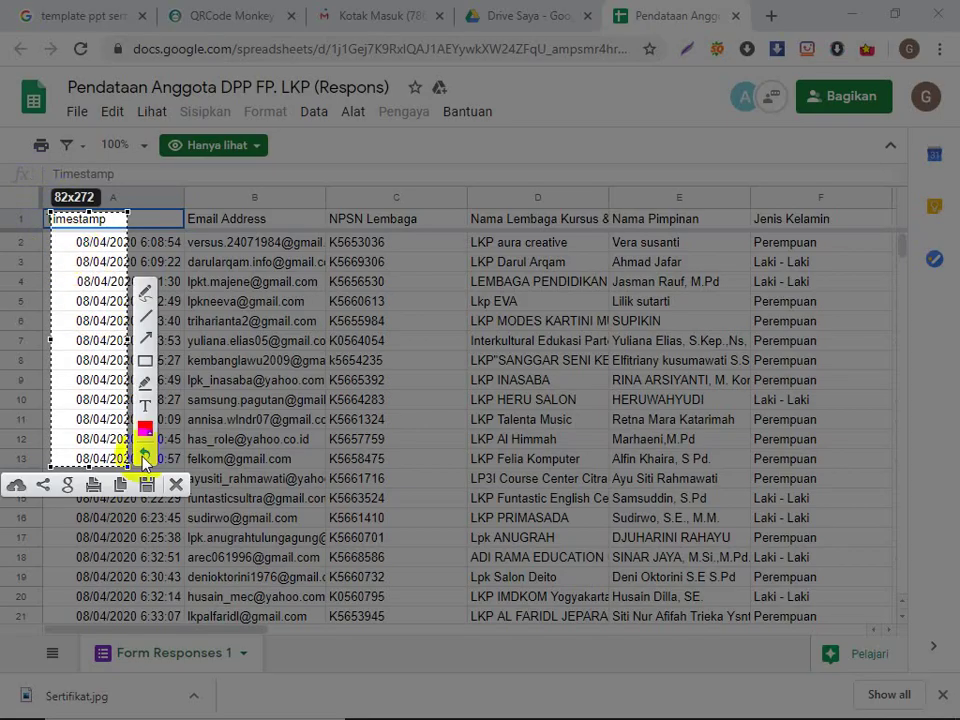
{"action": "left_click_drag", "start_coordinate": [128, 466], "coordinate": [868, 564]}
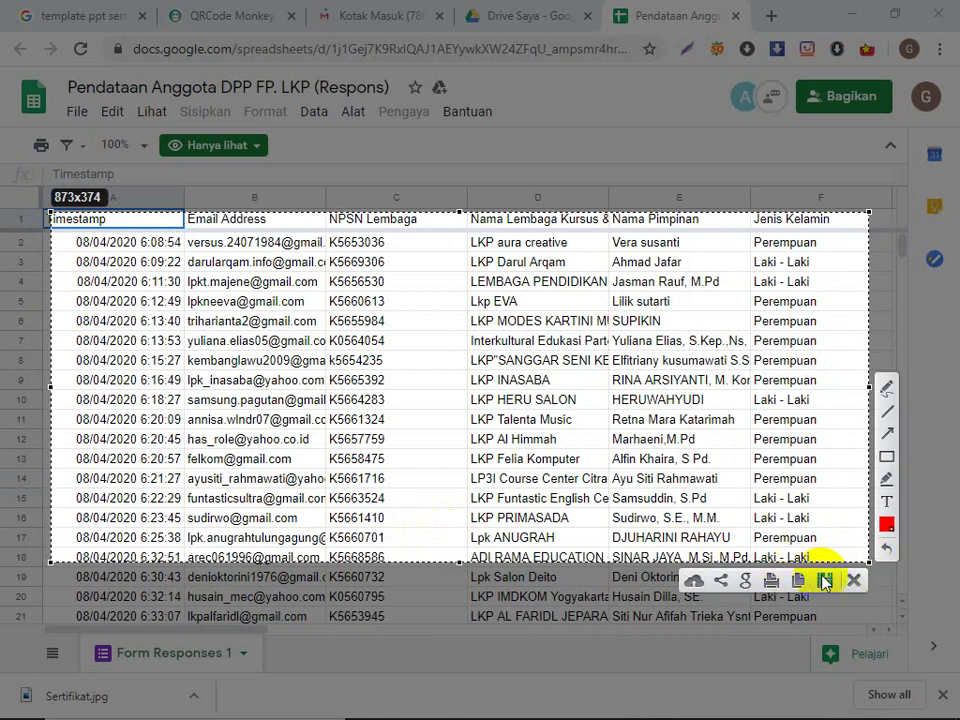
{"action": "left_click", "coordinate": [826, 579]}
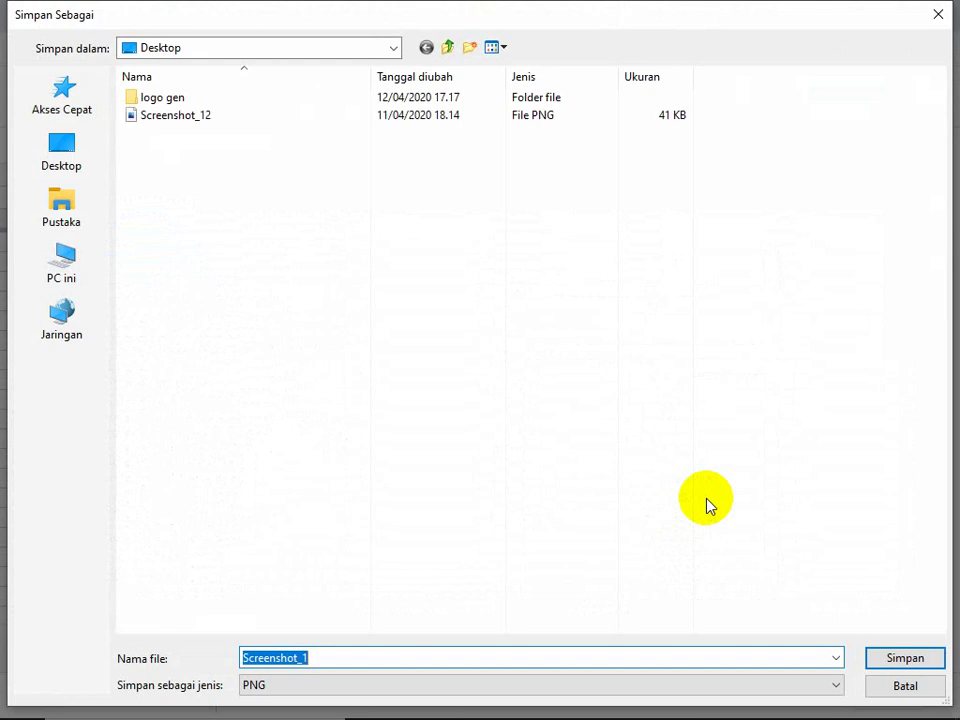
{"action": "type", "text": "data"}
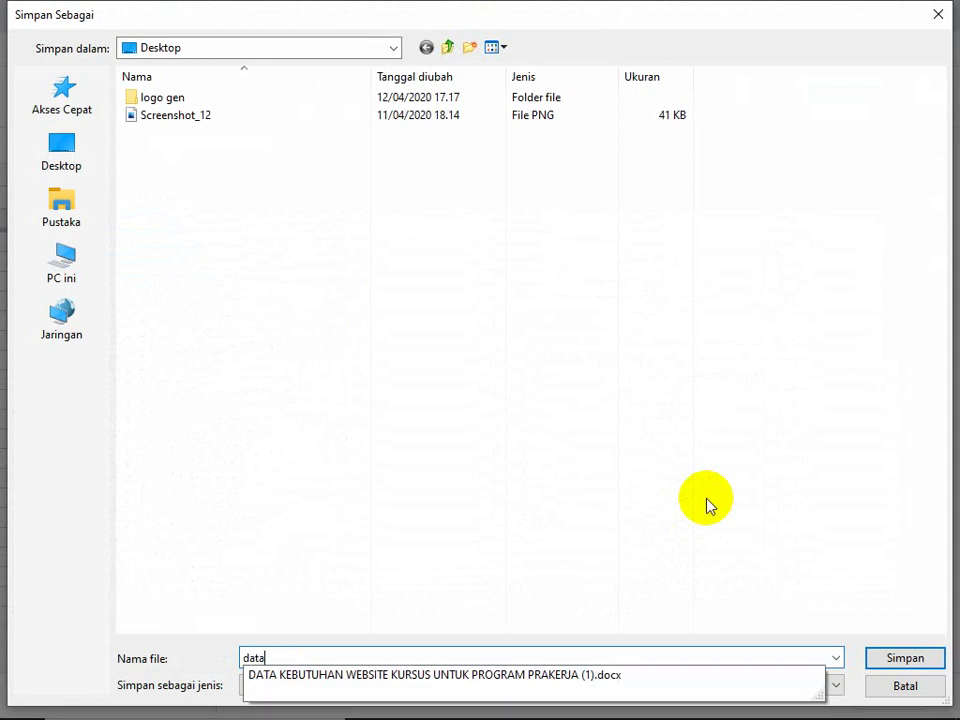
{"action": "key", "text": "ctrl+a"}
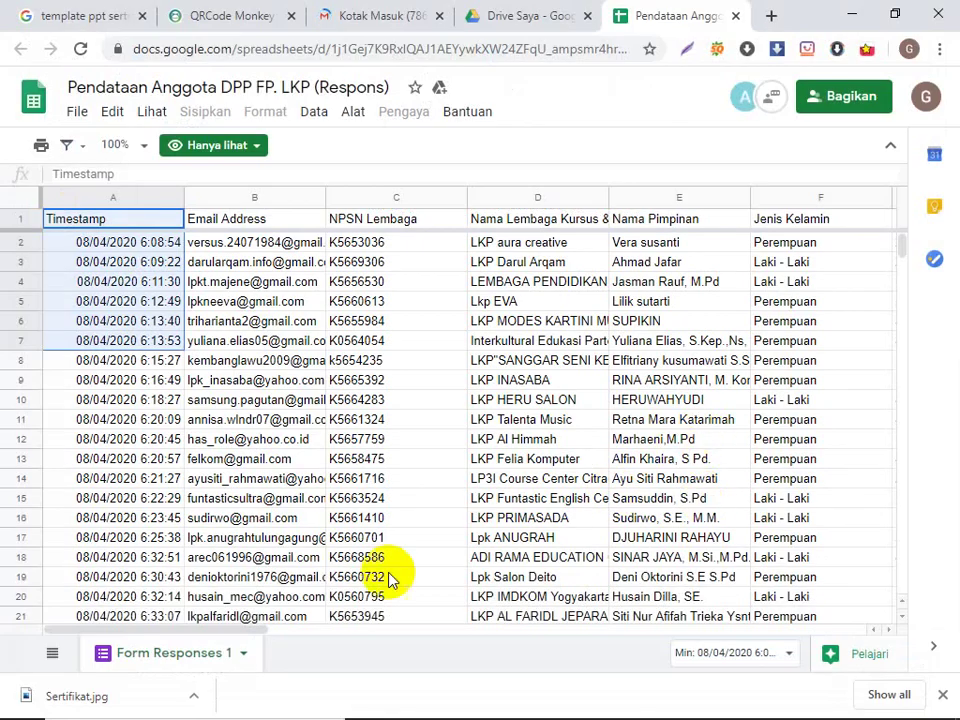
Step: Launch the Snipping Tool through a Windows search for "snipping" and take a new snip of spreadsheet columns A to F down to row 17
{"action": "mouse_move", "coordinate": [135, 700]}
{"action": "left_click", "coordinate": [154, 679]}
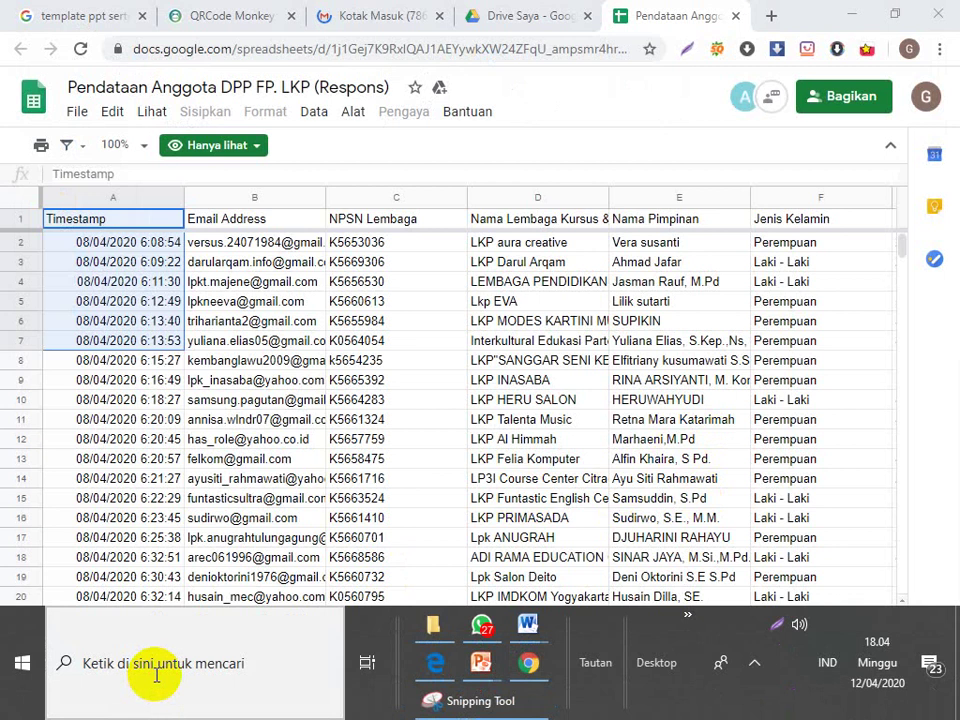
{"action": "type", "text": "sni"}
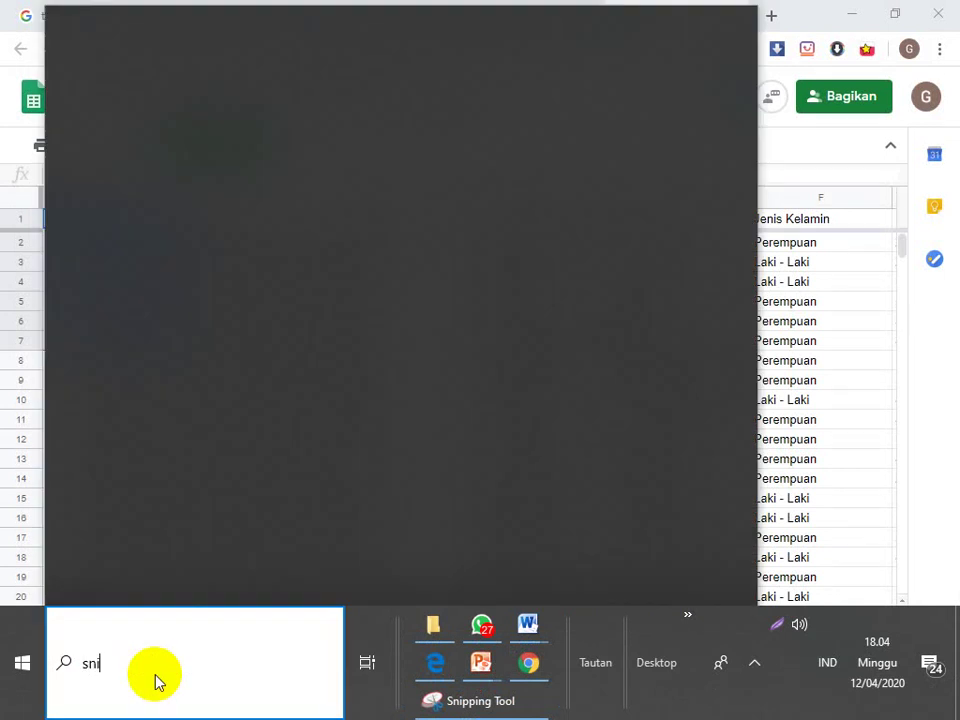
{"action": "type", "text": "pping"}
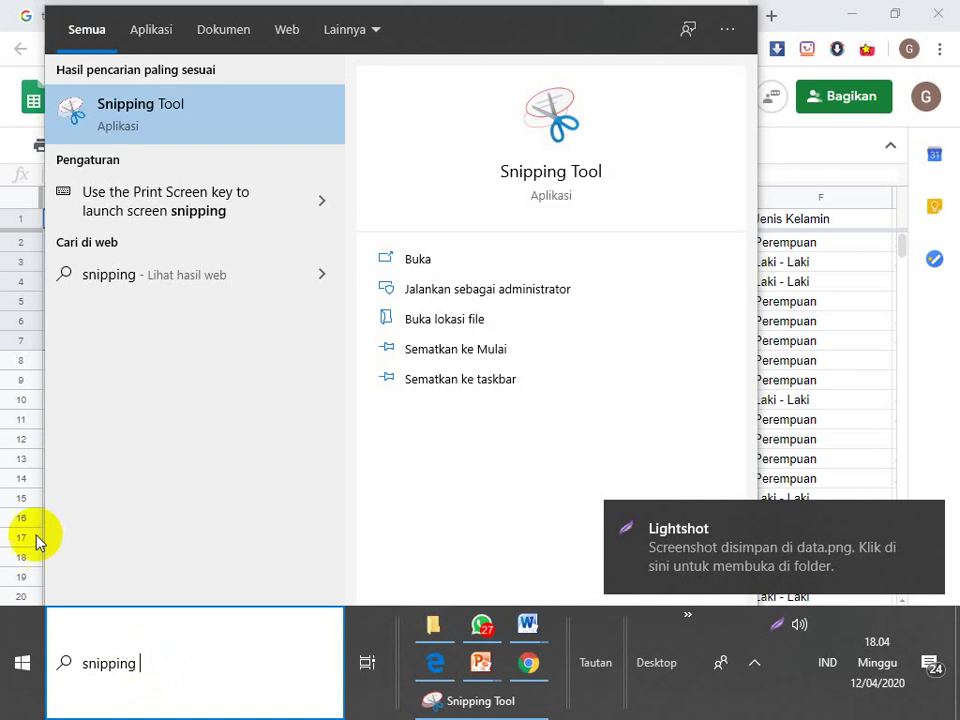
{"action": "left_click", "coordinate": [170, 130]}
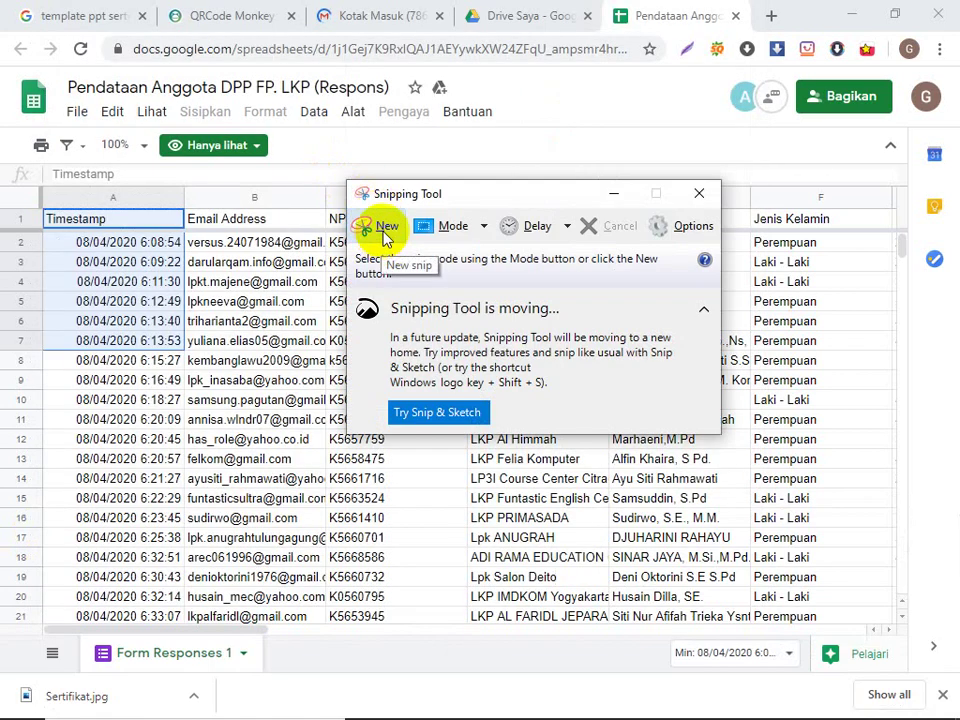
{"action": "left_click", "coordinate": [385, 236]}
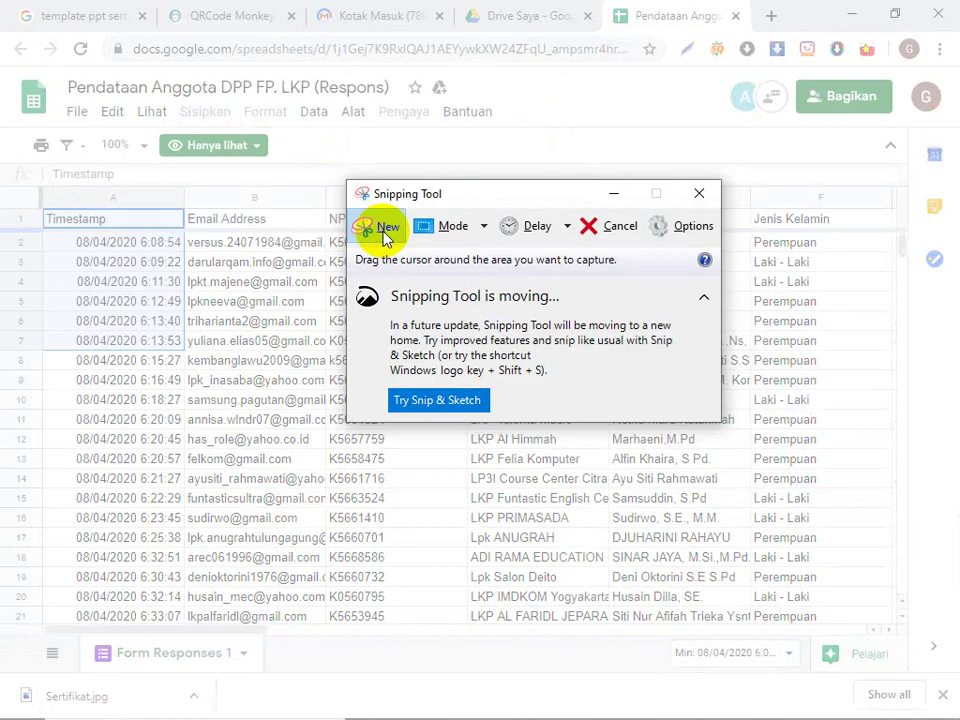
{"action": "left_click_drag", "start_coordinate": [71, 183], "coordinate": [870, 541]}
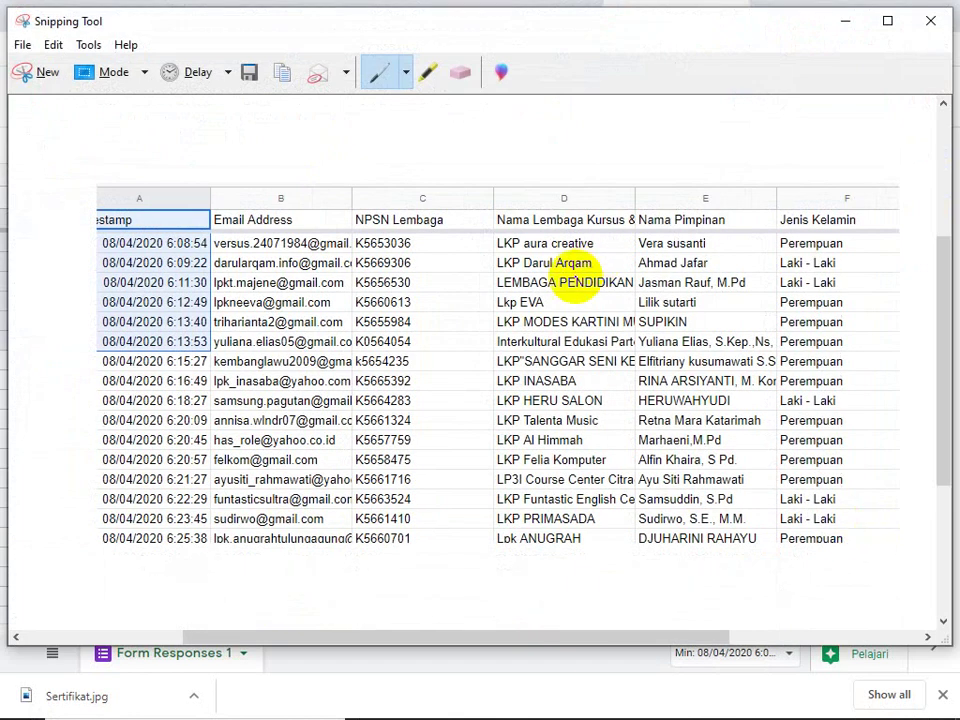
Step: Save the snip as a PNG file named data2 on the Desktop and close the Snipping Tool
{"action": "left_click", "coordinate": [23, 45]}
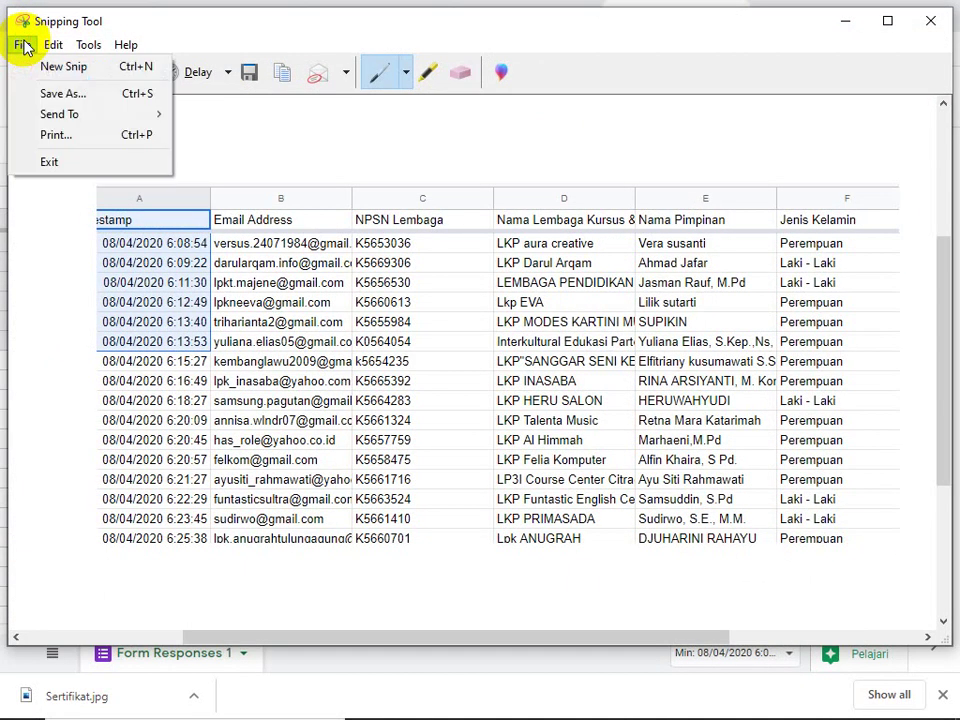
{"action": "left_click", "coordinate": [45, 93]}
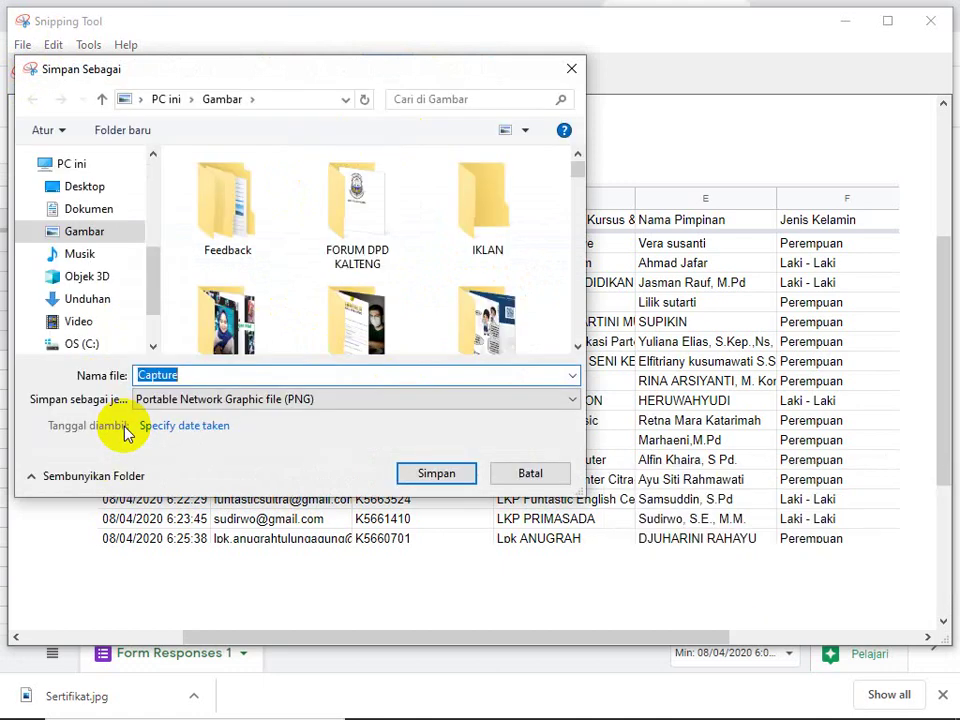
{"action": "type", "text": "data"}
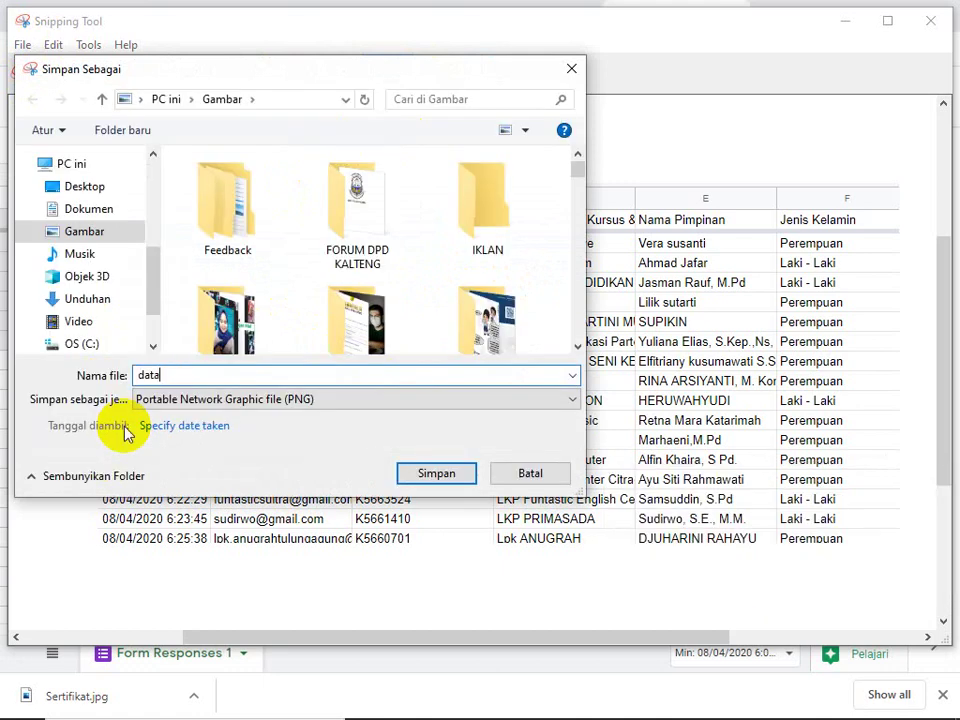
{"action": "left_click", "coordinate": [93, 192]}
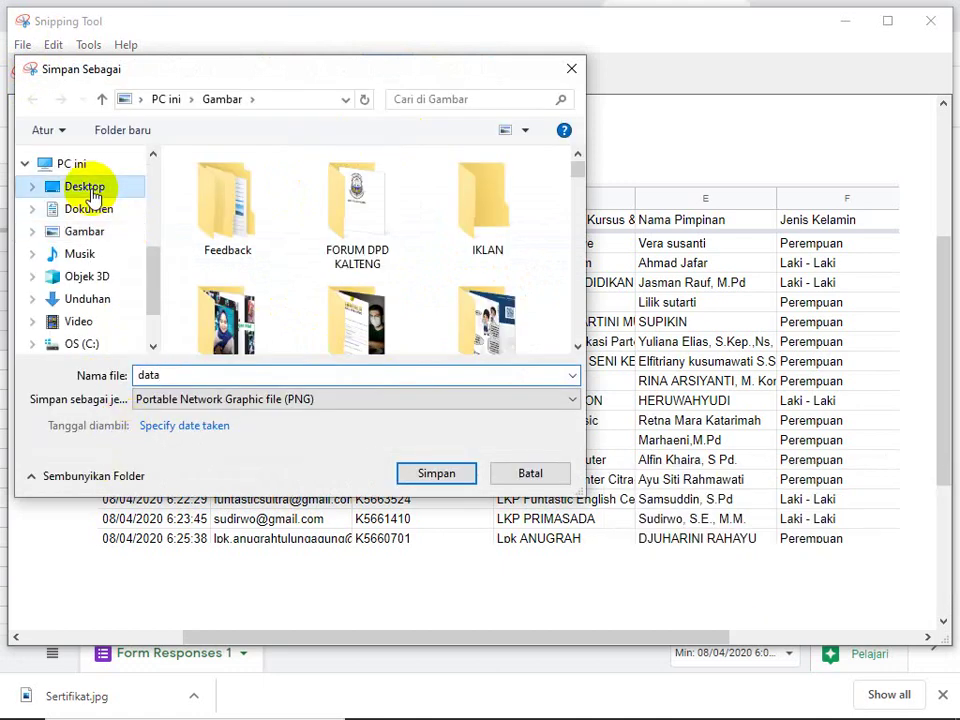
{"action": "left_click", "coordinate": [170, 374]}
{"action": "type", "text": "2"}
{"action": "left_click", "coordinate": [405, 470]}
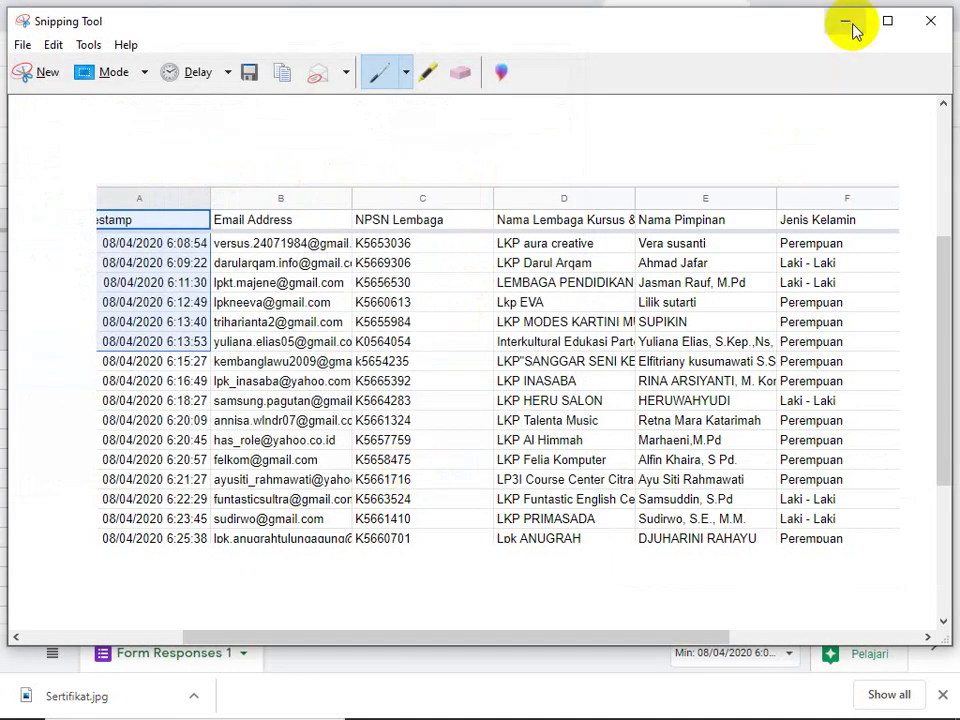
{"action": "left_click", "coordinate": [930, 20]}
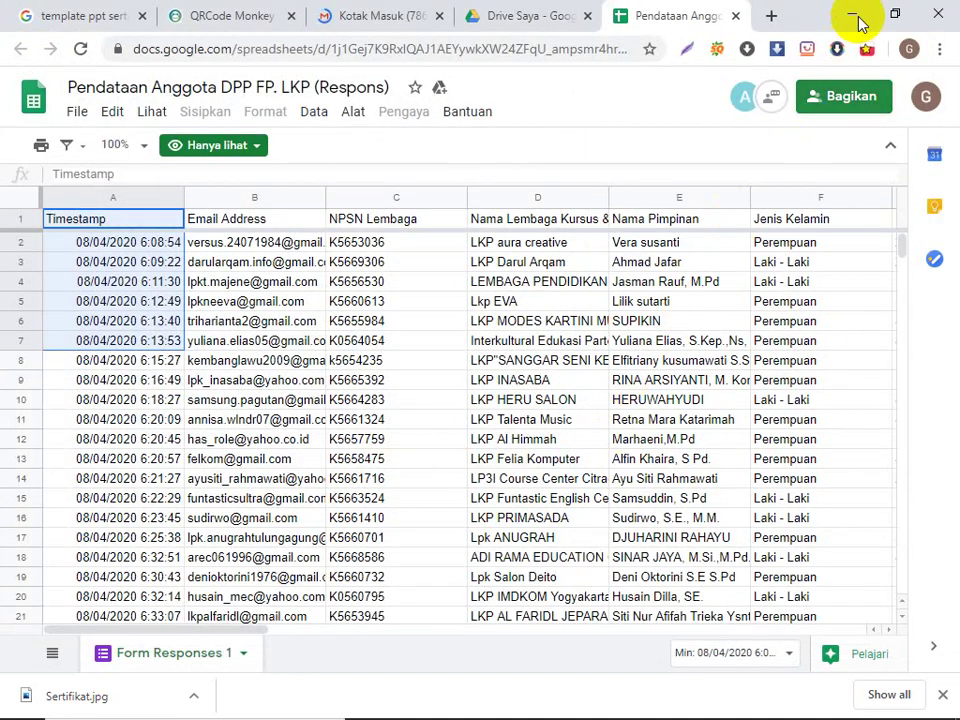
Step: Go back to QRCode Monkey and choose Text as the QR code's content type, ready for text entry
{"action": "left_click", "coordinate": [245, 20]}
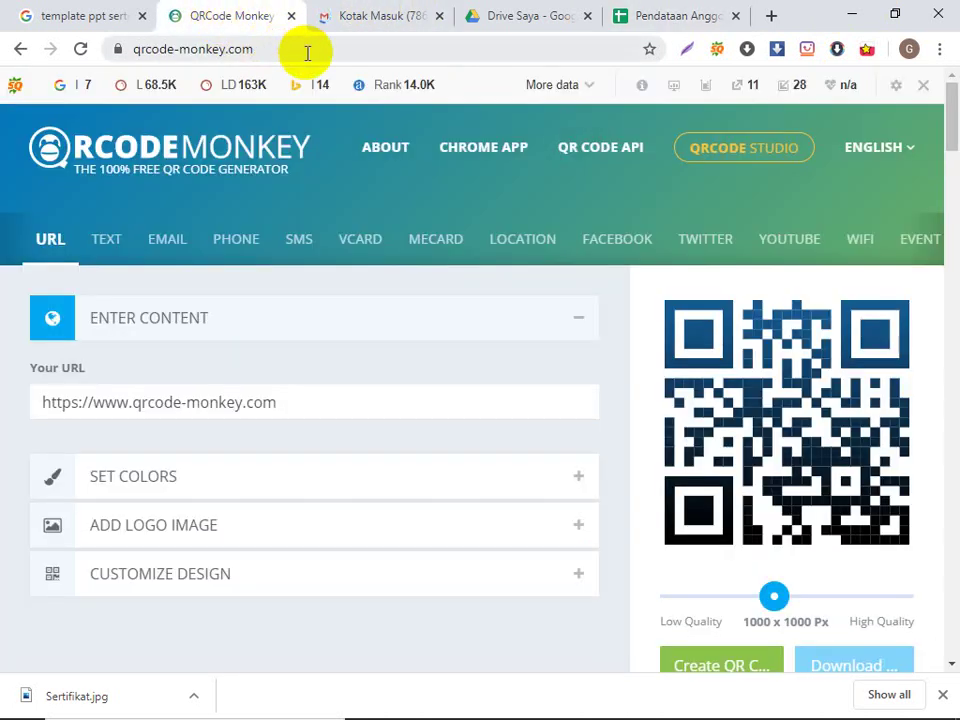
{"action": "left_click", "coordinate": [112, 254]}
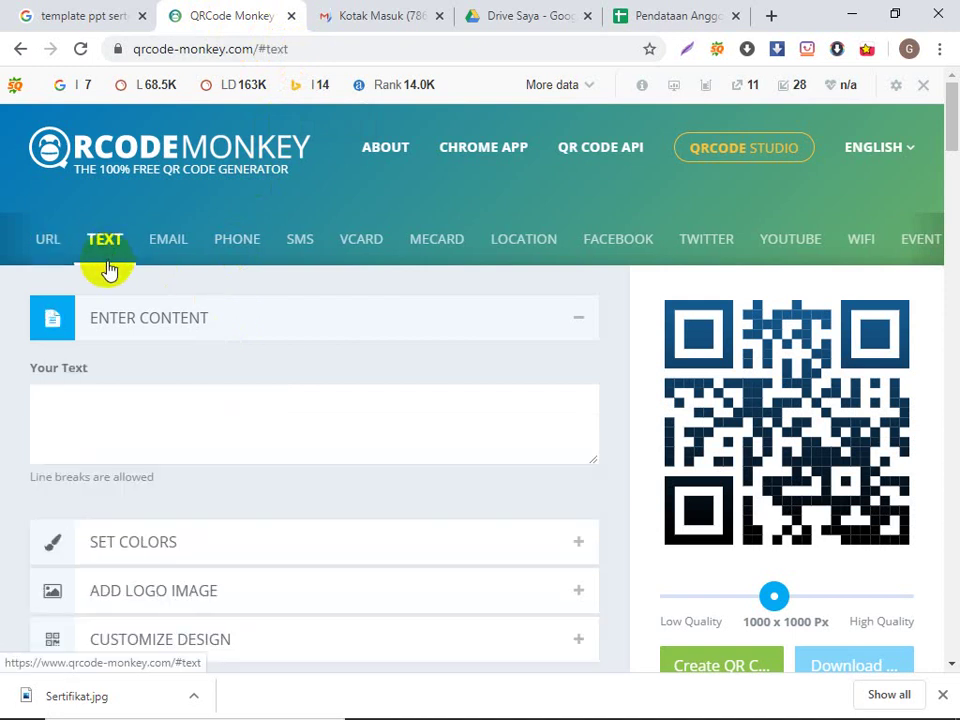
{"action": "left_click", "coordinate": [86, 396]}
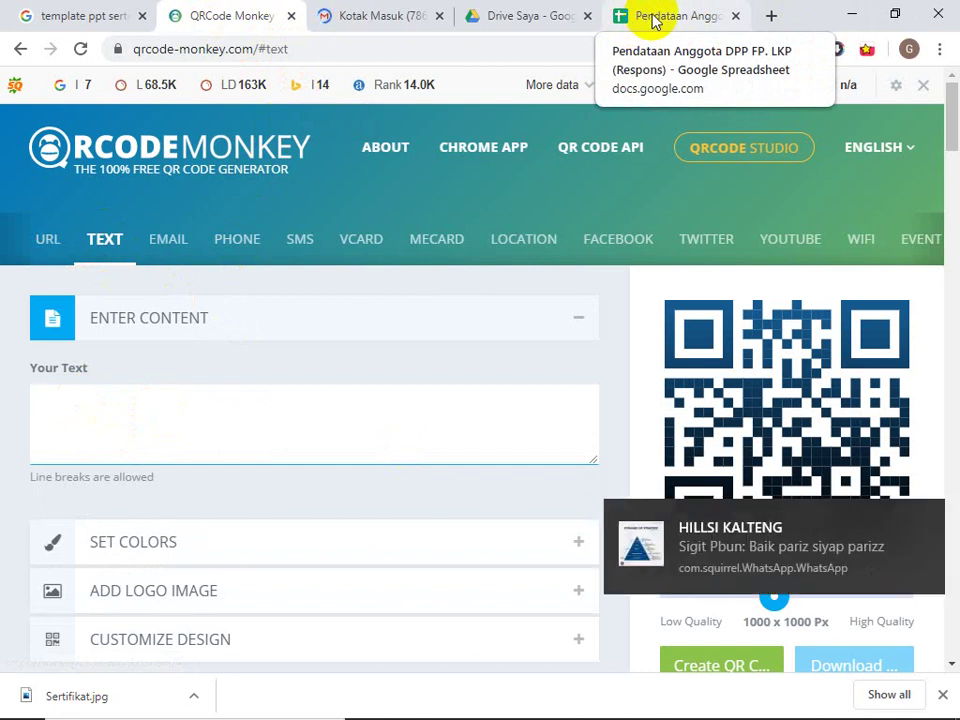
Step: Look over the participant spreadsheet and the folders and files in Google Drive, ending on the spreadsheet
{"action": "left_click", "coordinate": [654, 22]}
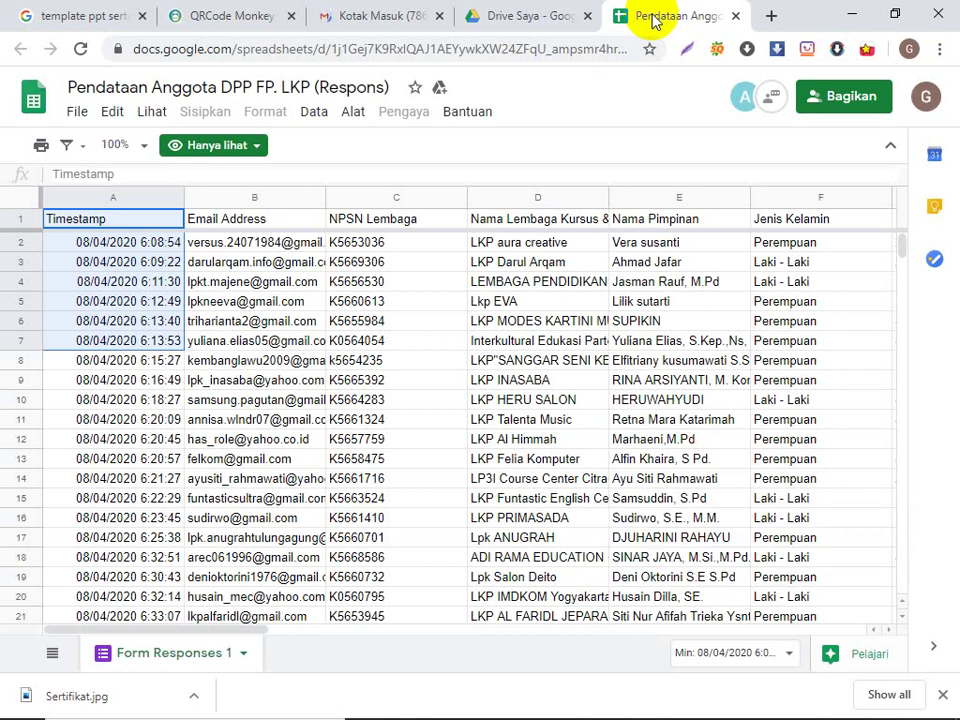
{"action": "left_click", "coordinate": [254, 242]}
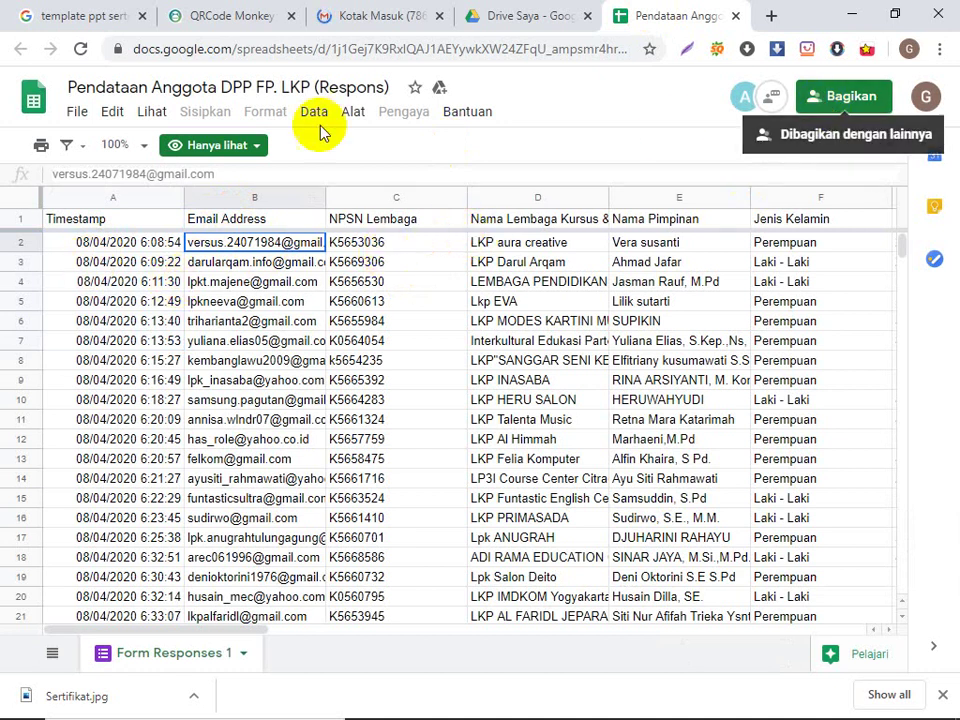
{"action": "left_click", "coordinate": [519, 18]}
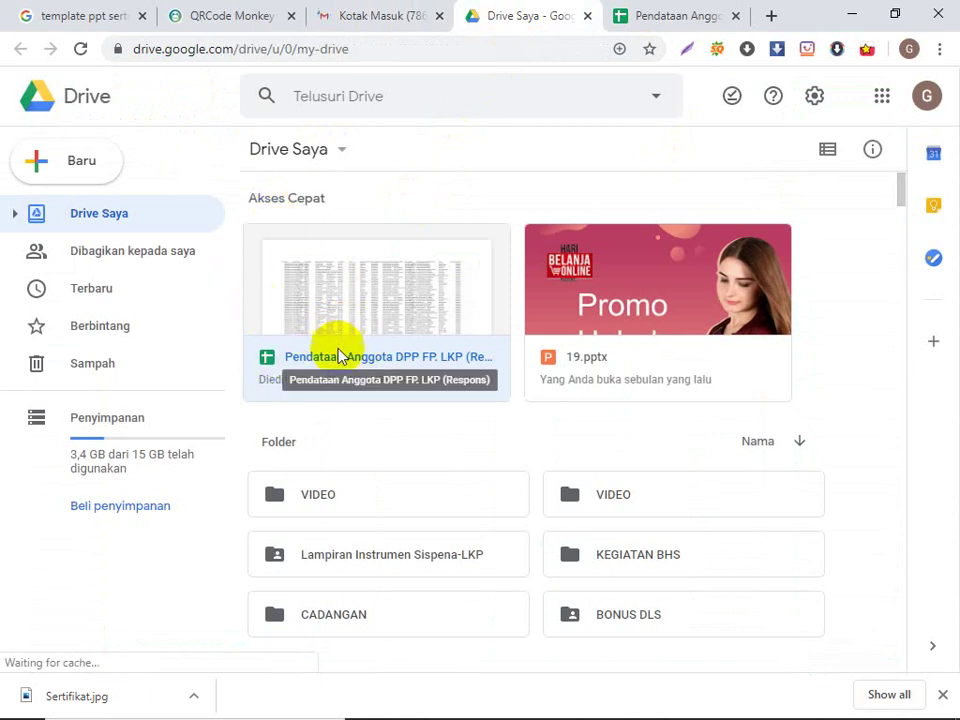
{"action": "scroll", "coordinate": [312, 311], "scroll_direction": "down", "scroll_amount": 15}
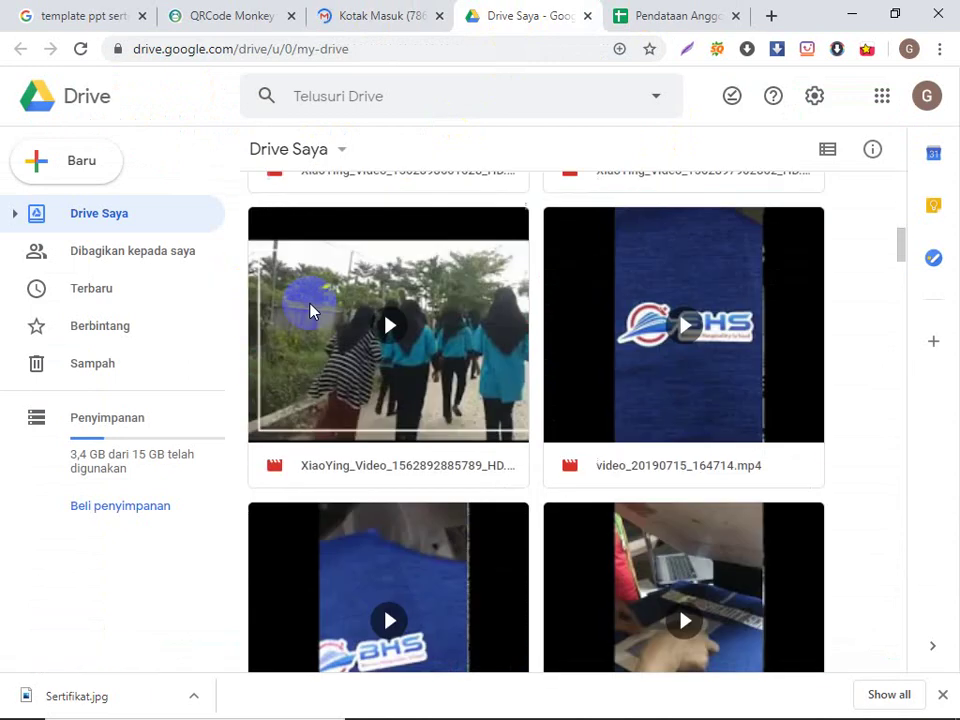
{"action": "scroll", "coordinate": [312, 311], "scroll_direction": "up", "scroll_amount": 12}
{"action": "scroll", "coordinate": [310, 293], "scroll_direction": "up", "scroll_amount": 3}
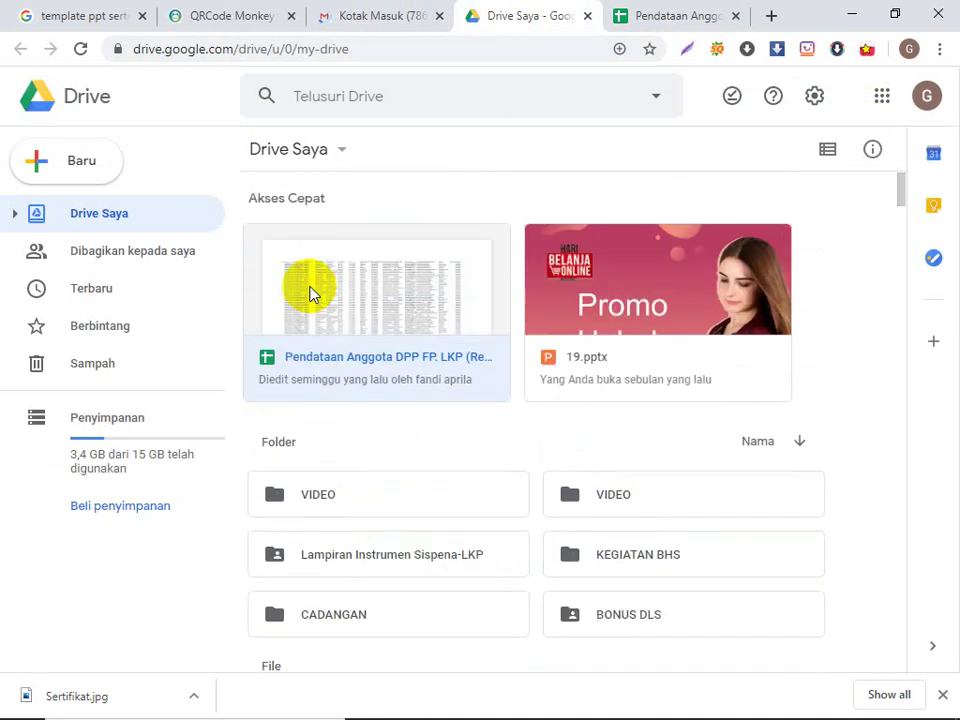
{"action": "left_click", "coordinate": [643, 17]}
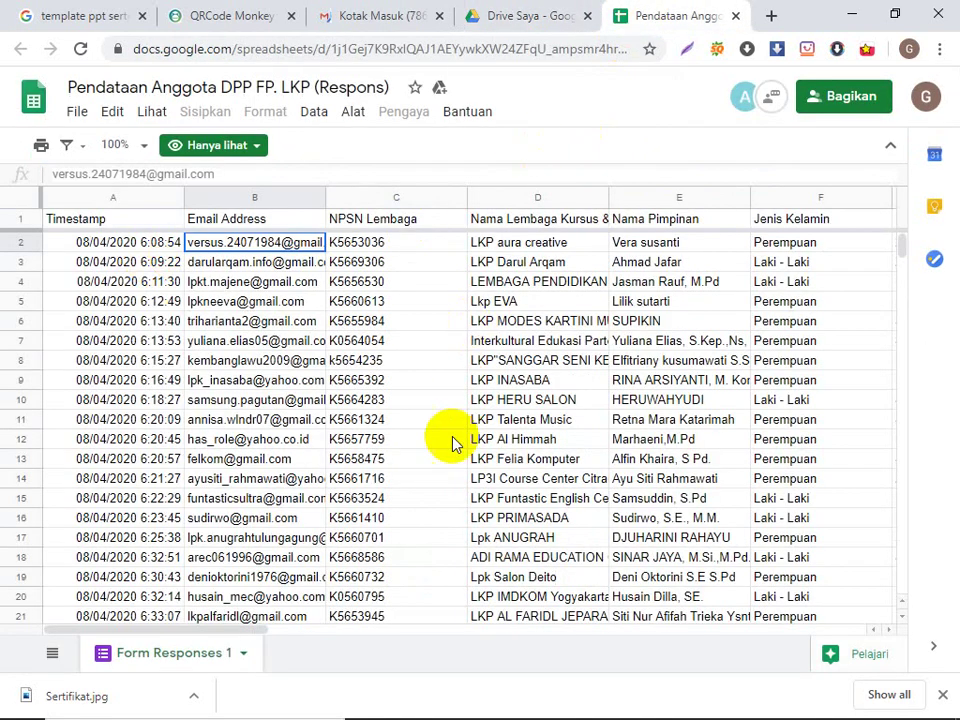
Step: Try to send a sharing request for the spreadsheet with "data" as the invited person, and remove that entry
{"action": "left_click", "coordinate": [856, 98]}
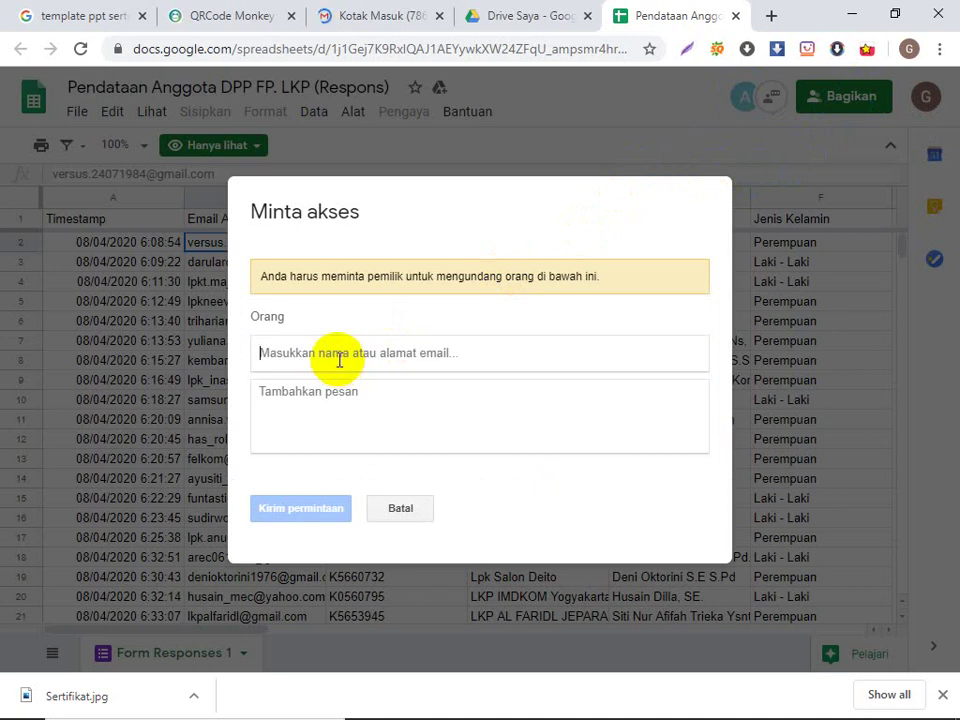
{"action": "type", "text": "data"}
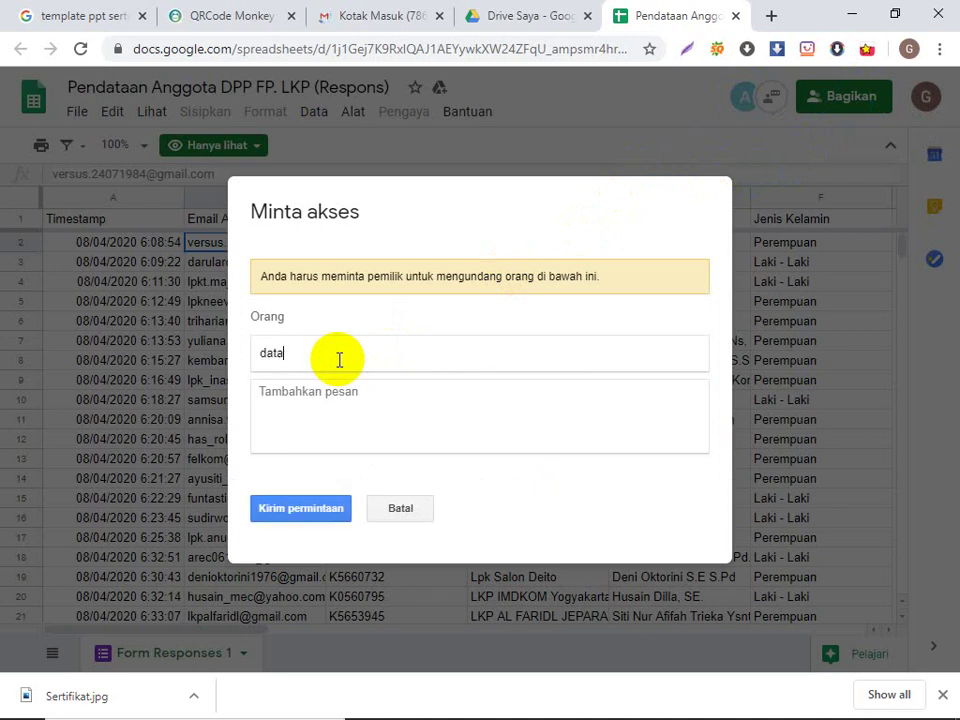
{"action": "left_click", "coordinate": [308, 508]}
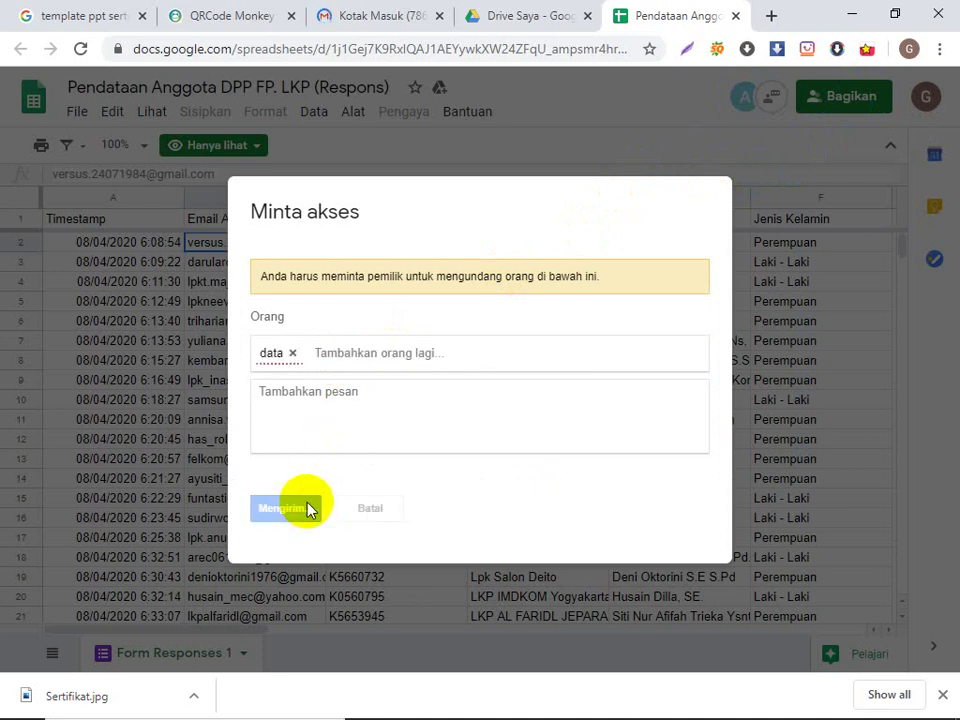
{"action": "left_click", "coordinate": [313, 411]}
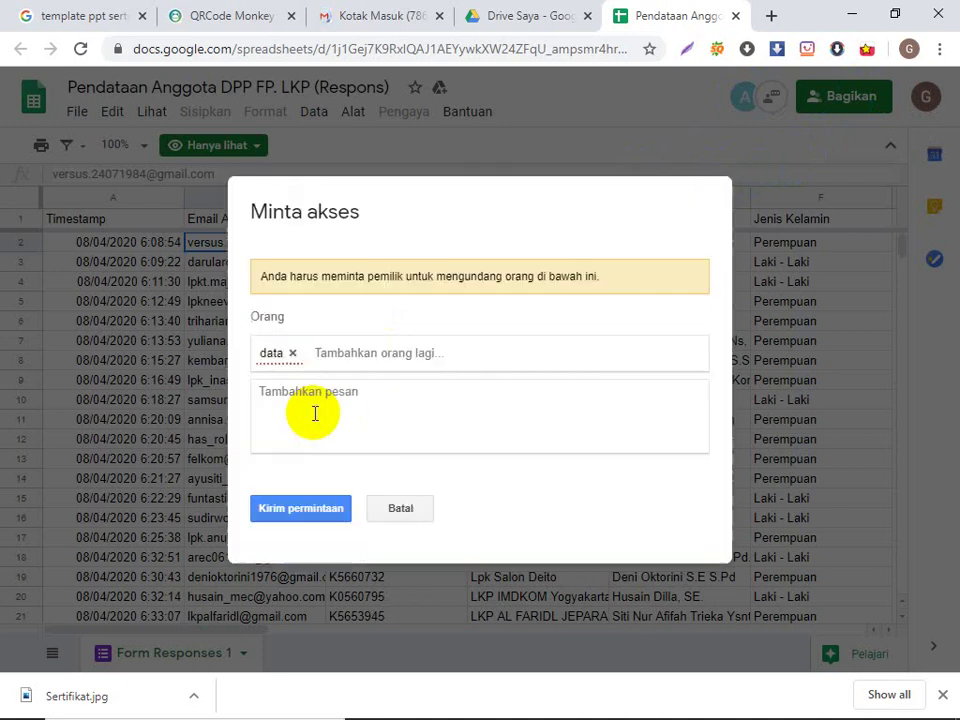
{"action": "left_click", "coordinate": [293, 353]}
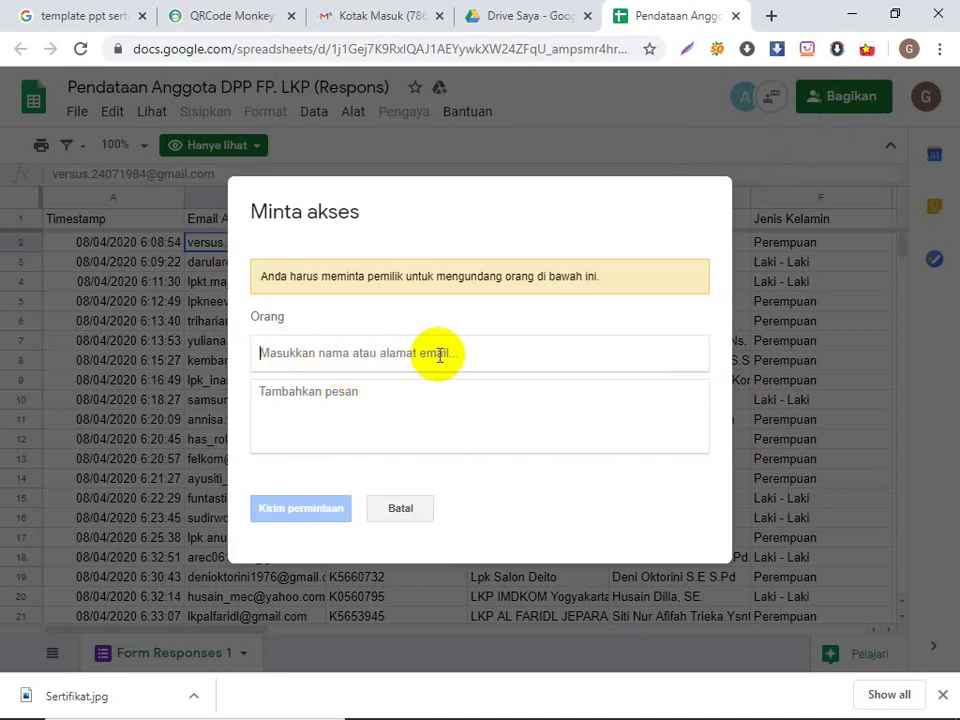
Step: Look up the invitee with "lkp", choose the suggested contact's e-mail and send the sharing request to the spreadsheet's owner
{"action": "left_click", "coordinate": [404, 388]}
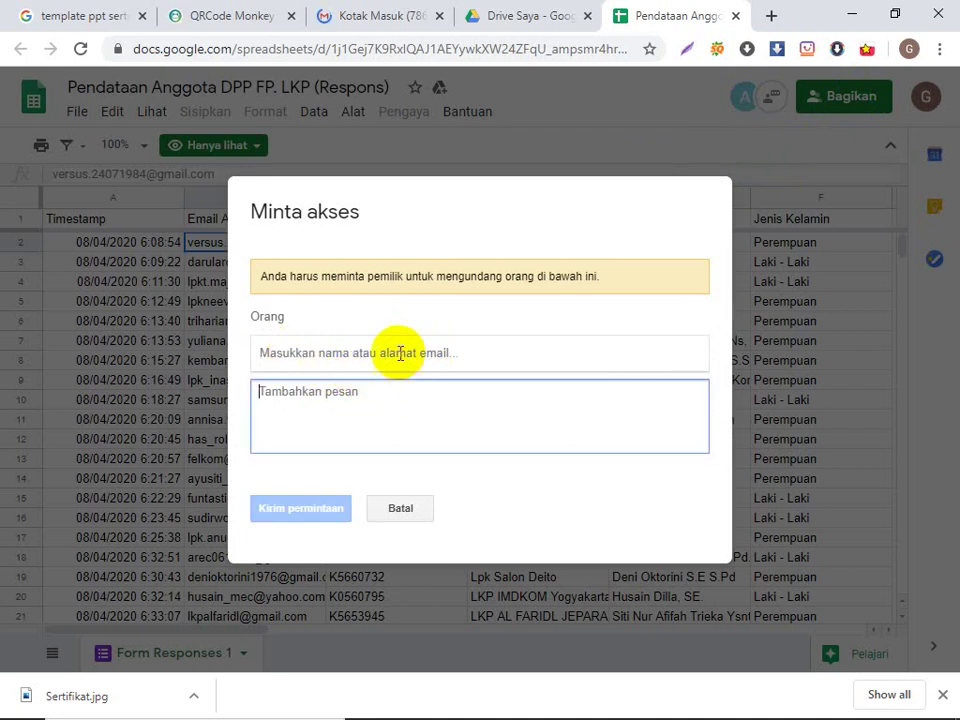
{"action": "left_click", "coordinate": [400, 353]}
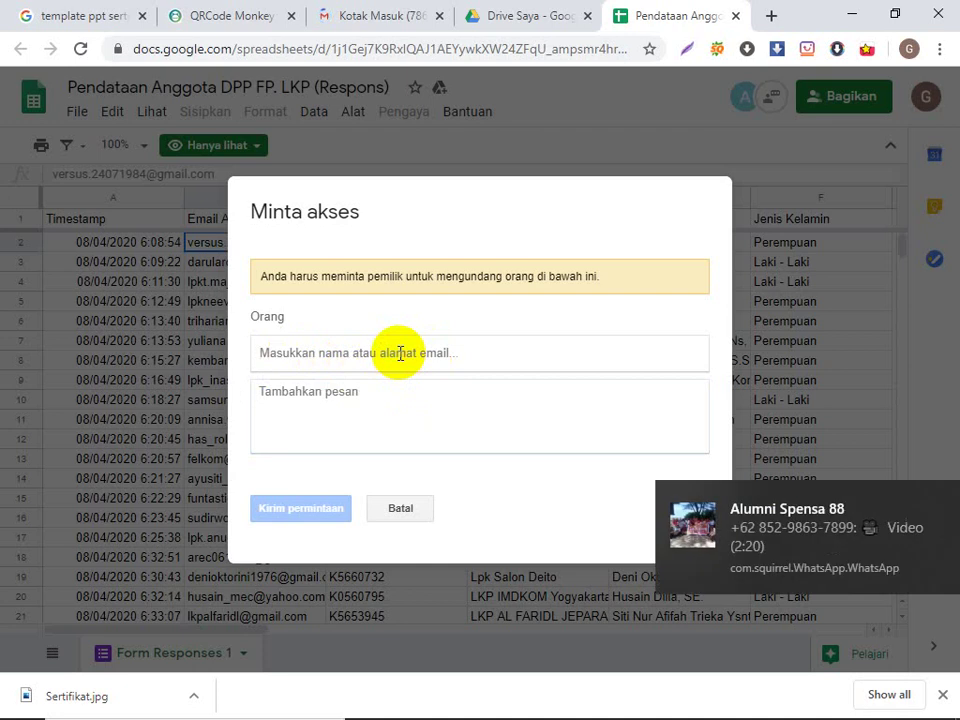
{"action": "type", "text": "lkp"}
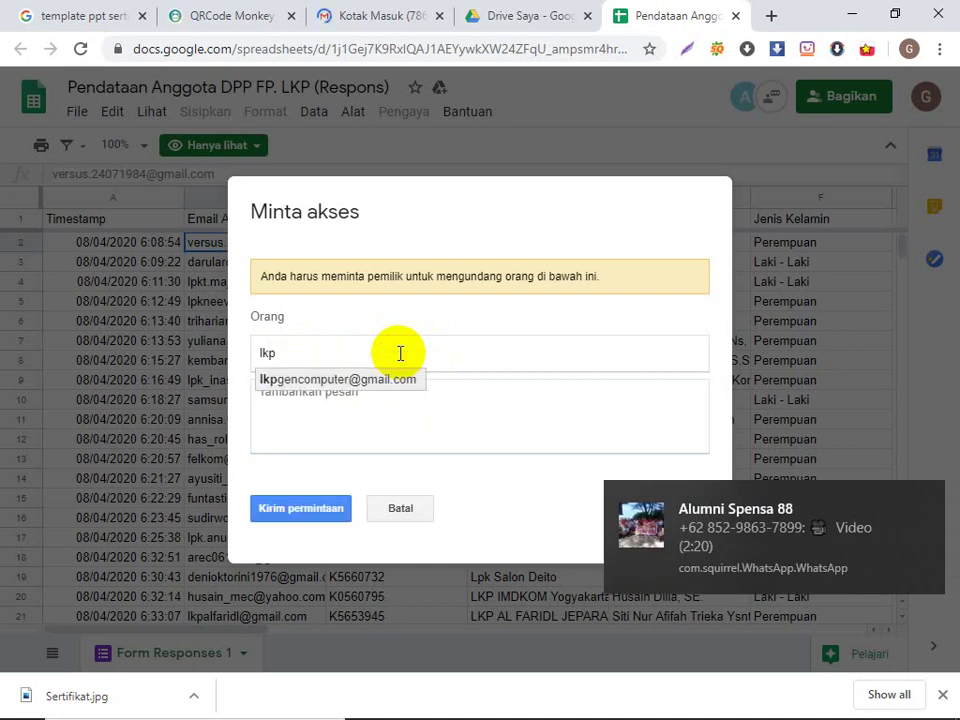
{"action": "left_click", "coordinate": [349, 379]}
{"action": "left_click", "coordinate": [300, 509]}
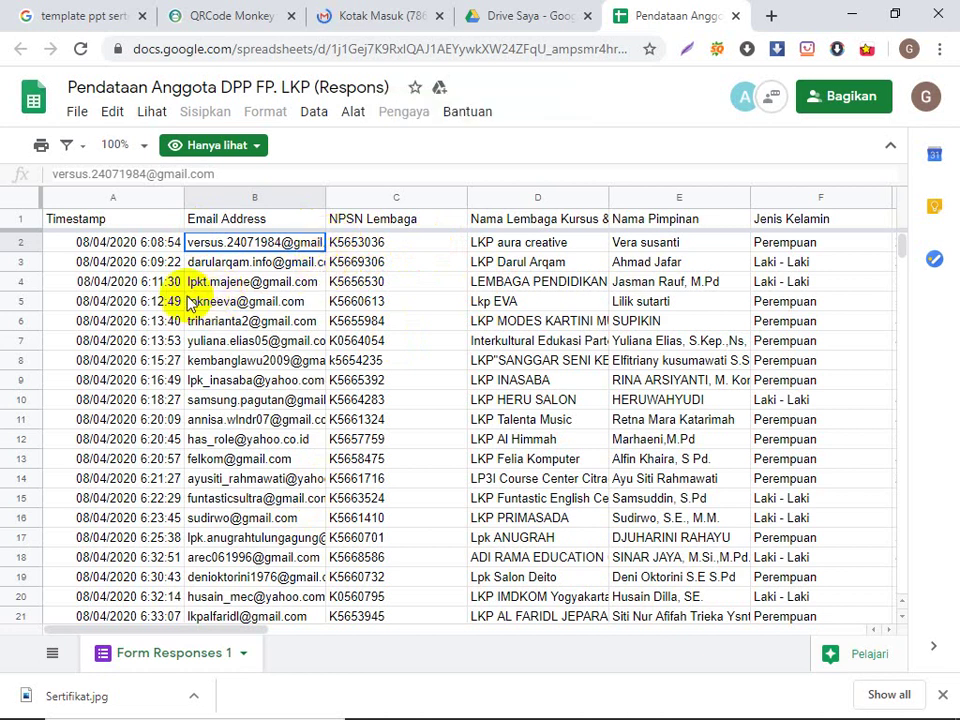
Step: Minimize the browser and PowerPoint windows to reach the desktop
{"action": "left_click", "coordinate": [116, 696]}
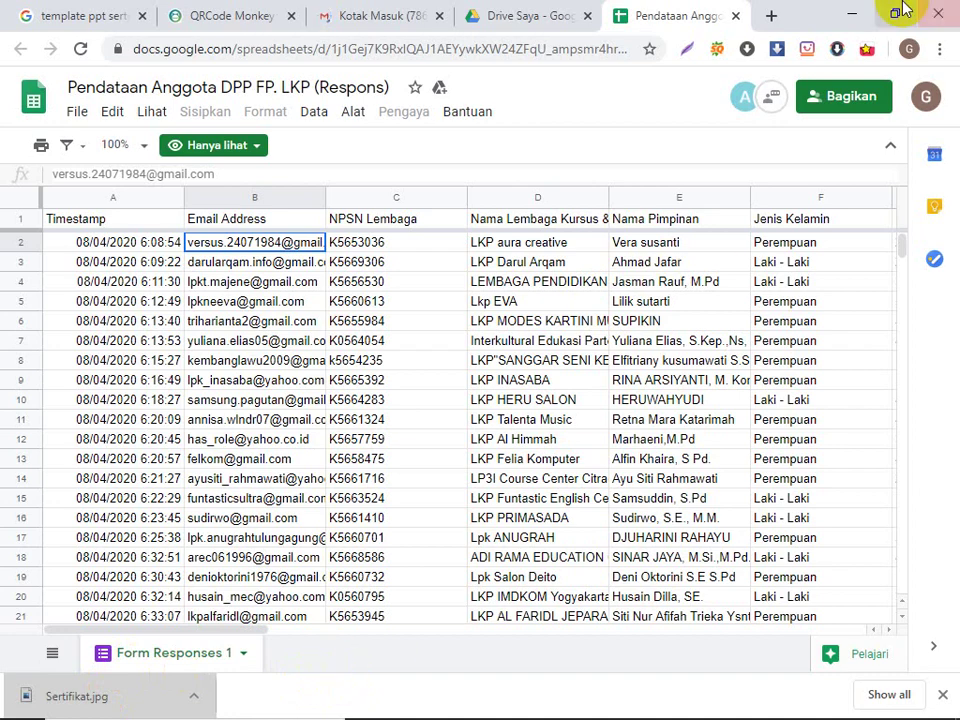
{"action": "left_click", "coordinate": [851, 14]}
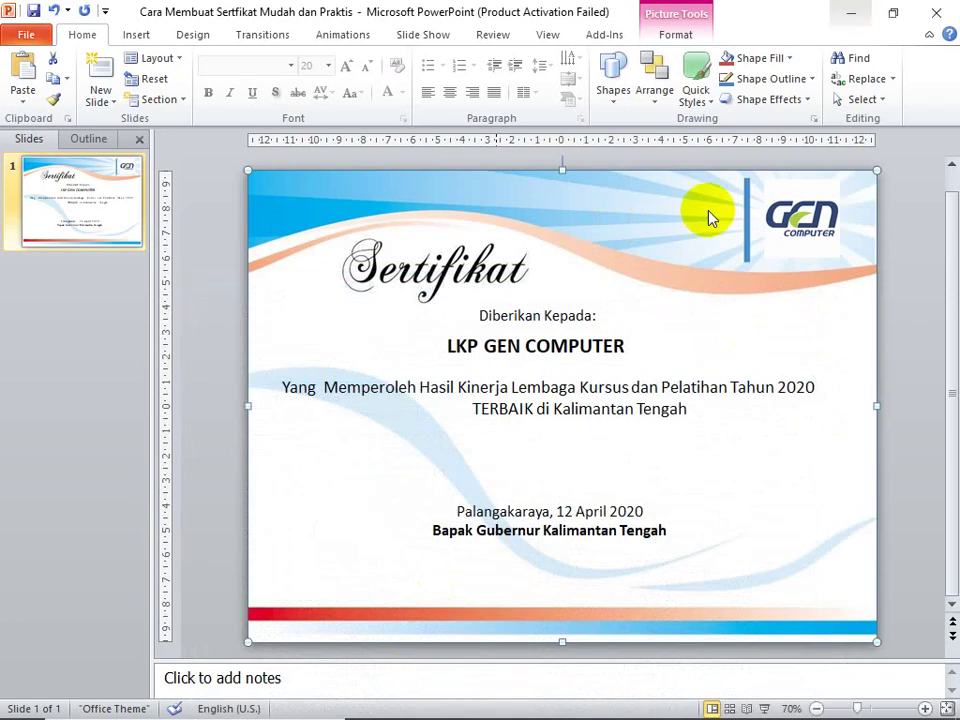
{"action": "left_click", "coordinate": [850, 14]}
{"action": "left_click", "coordinate": [554, 636]}
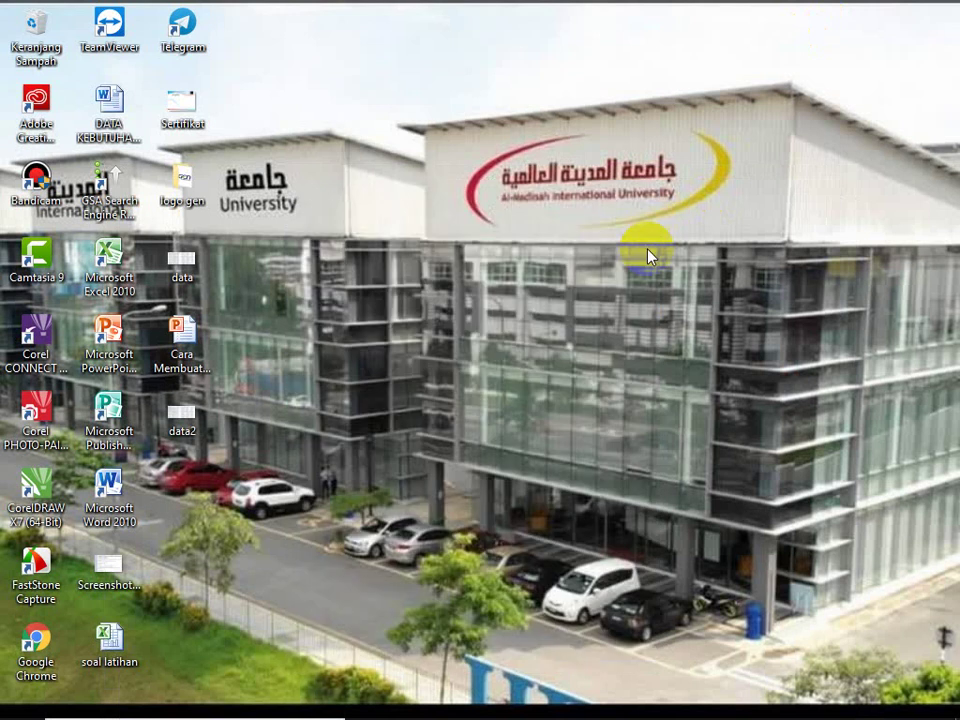
Step: Launch the Snipping Tool through a Windows search for "snipping", start a new snip on the desktop and minimize the tool
{"action": "mouse_move", "coordinate": [430, 712]}
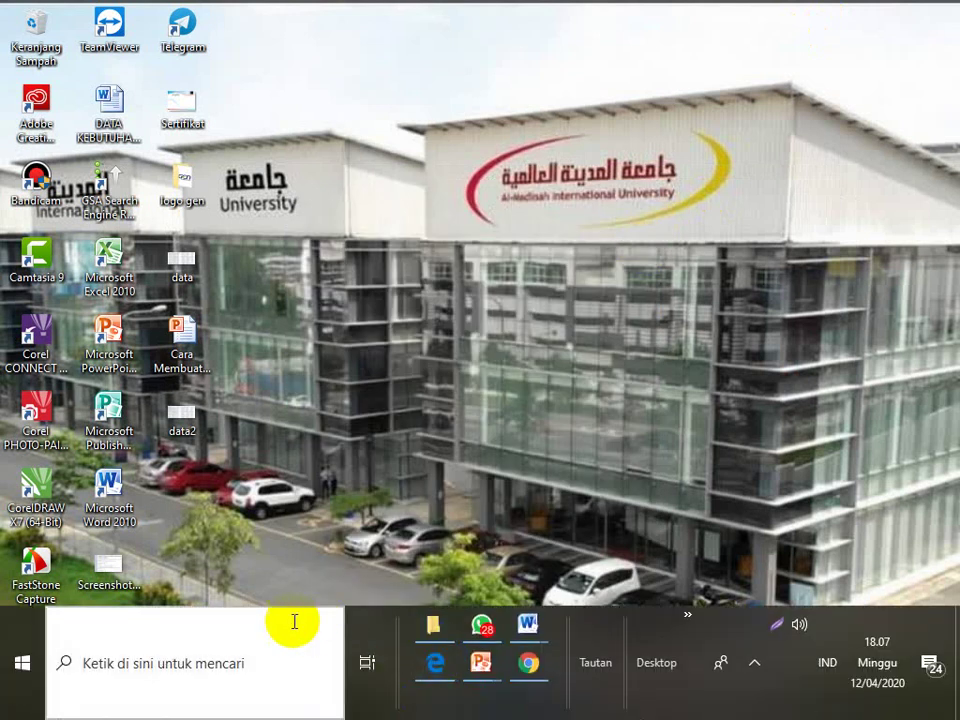
{"action": "left_click", "coordinate": [275, 645]}
{"action": "type", "text": "snii"}
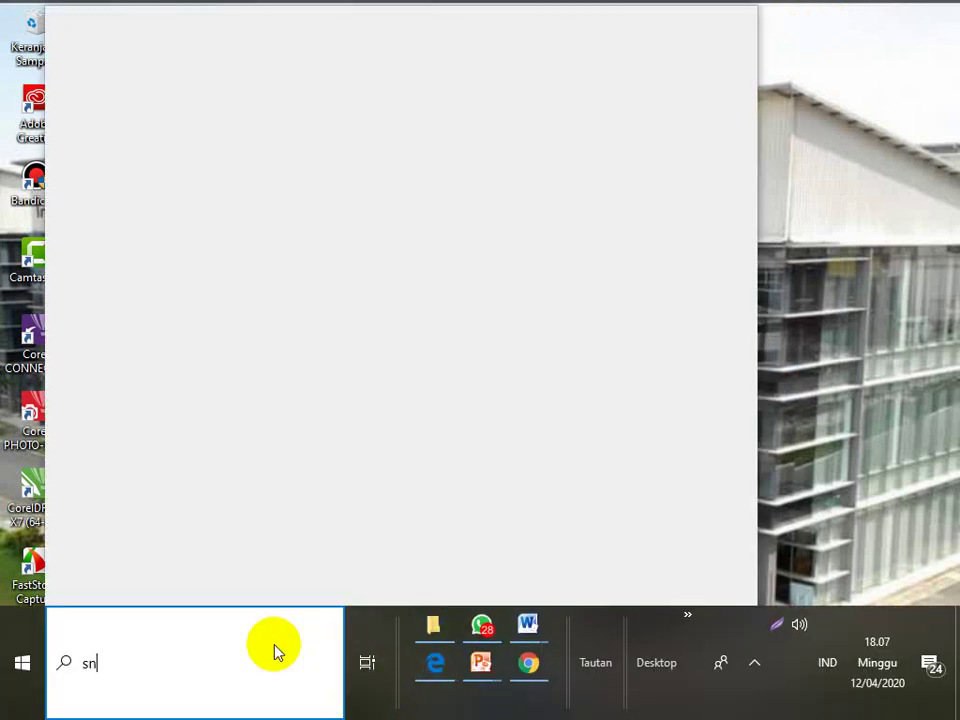
{"action": "key", "text": "BackSpace"}
{"action": "type", "text": "pping"}
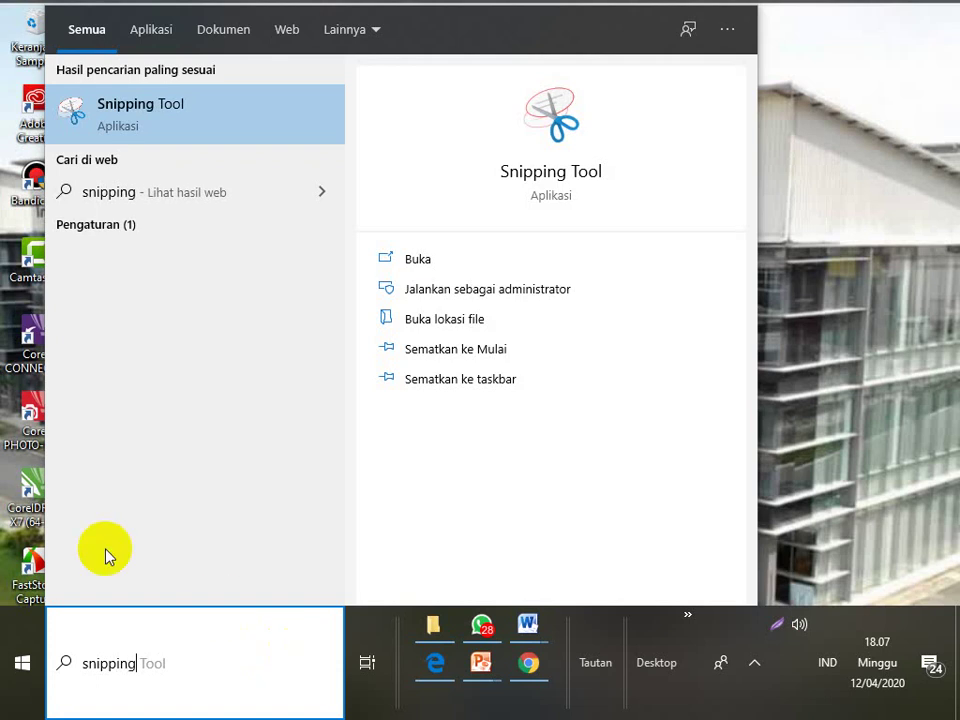
{"action": "left_click", "coordinate": [140, 130]}
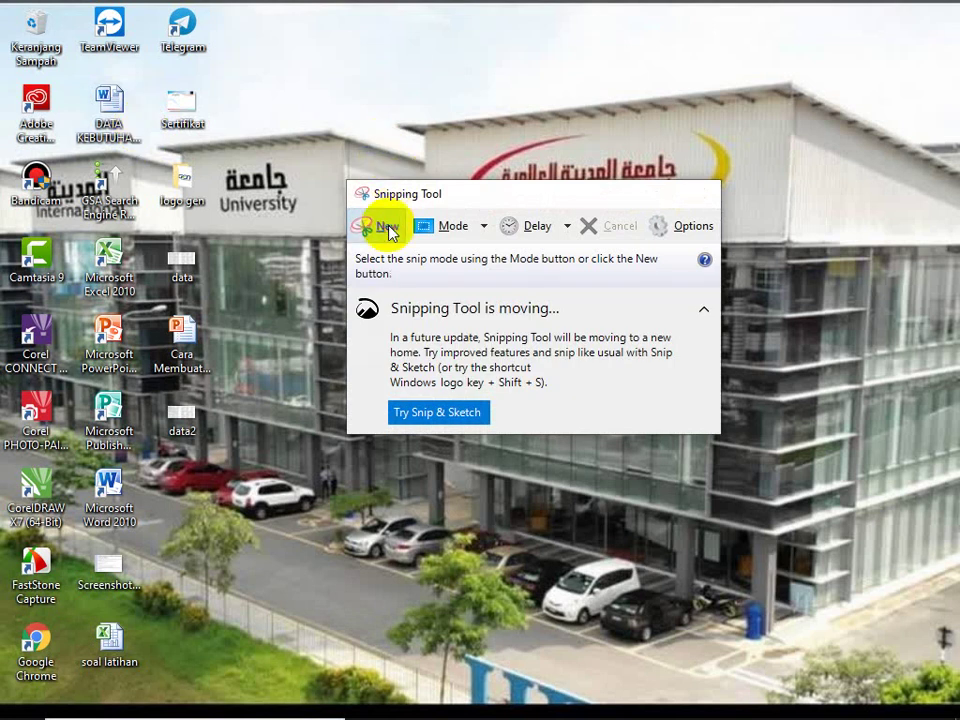
{"action": "left_click", "coordinate": [388, 228]}
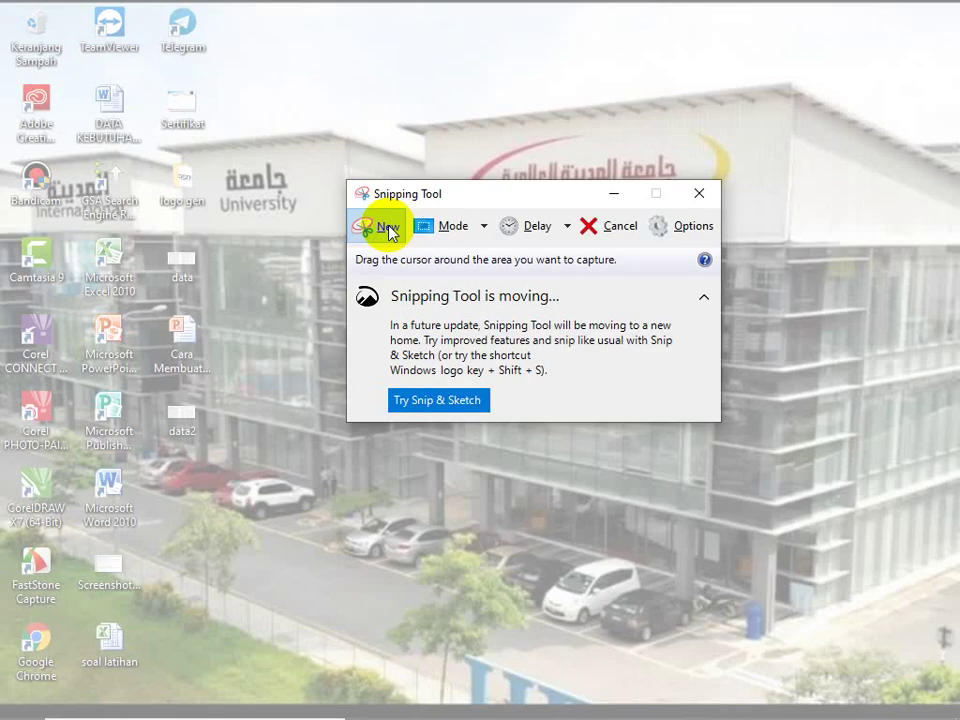
{"action": "left_click", "coordinate": [624, 193]}
Step: Switch back to the participant spreadsheet in Chrome and select the Timestamp header cell A1
{"action": "mouse_move", "coordinate": [313, 707]}
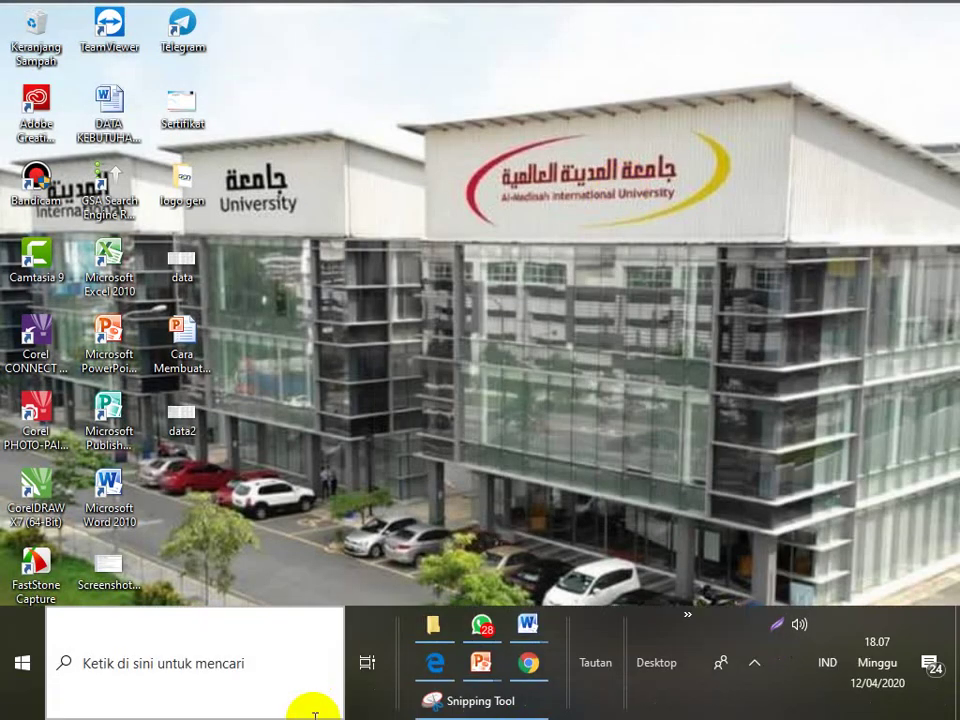
{"action": "left_click", "coordinate": [525, 662]}
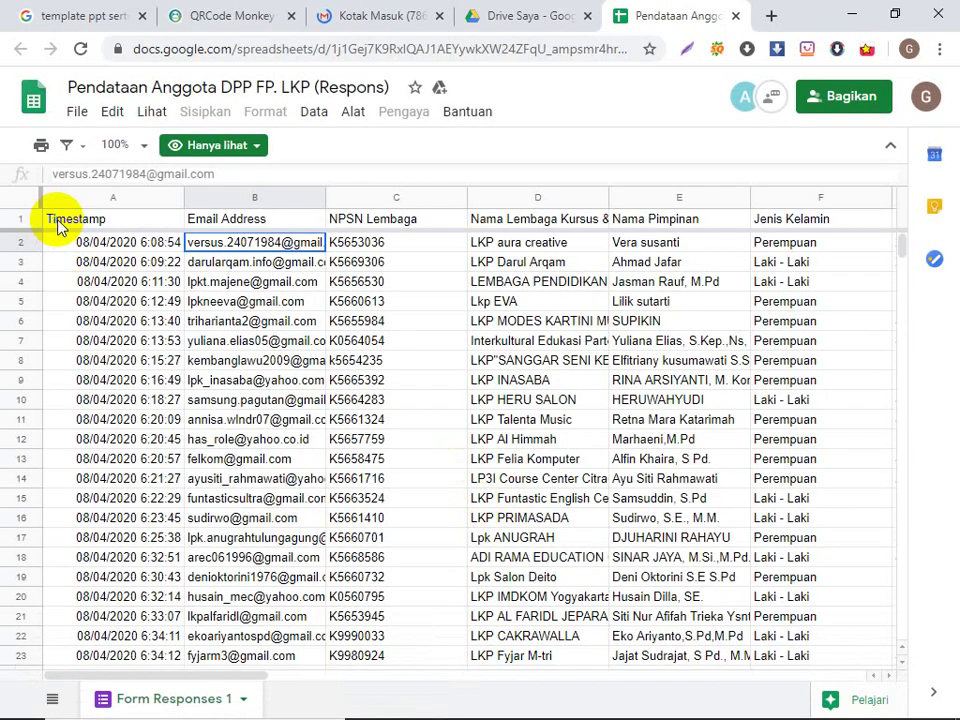
{"action": "left_click", "coordinate": [62, 199]}
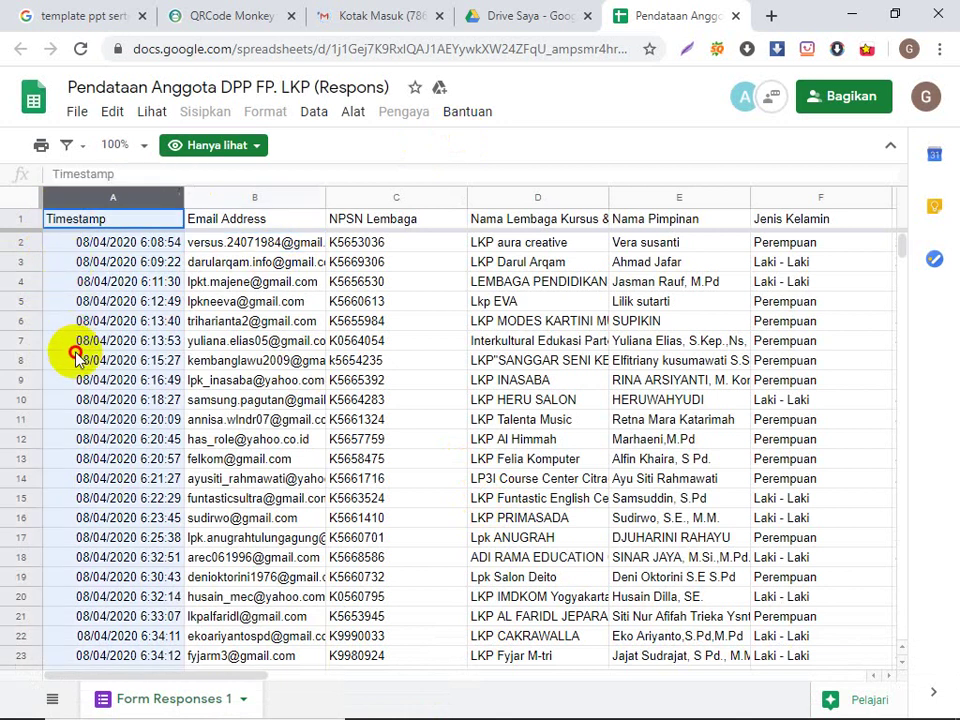
{"action": "left_click", "coordinate": [224, 301]}
{"action": "left_click", "coordinate": [69, 218]}
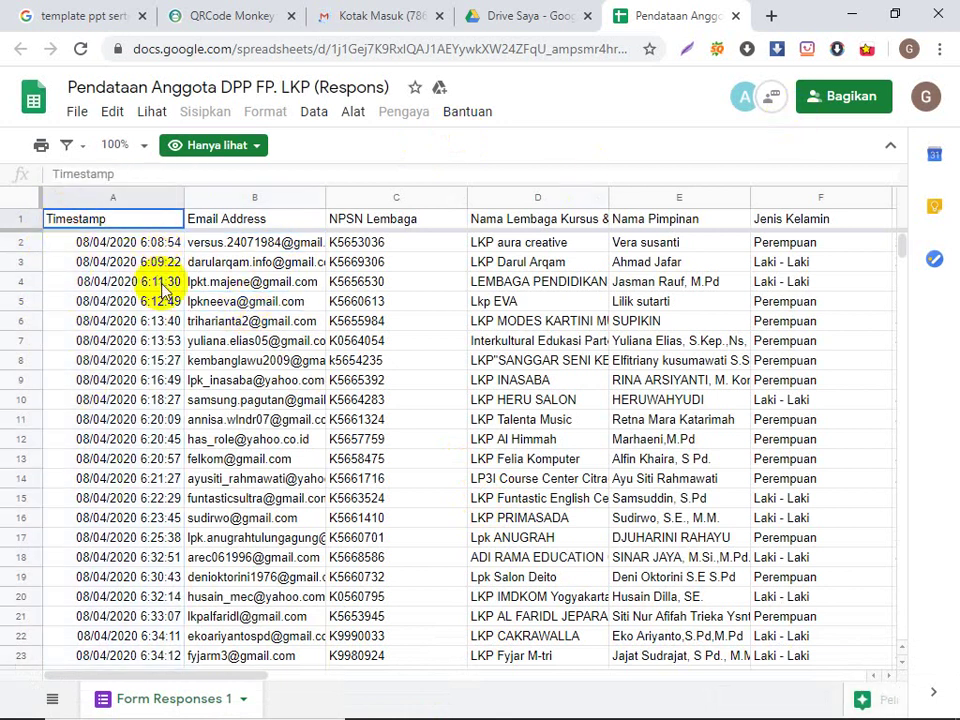
Step: Launch the Snipping Tool over the spreadsheet through a Windows search for "snipping"
{"action": "mouse_move", "coordinate": [161, 707]}
{"action": "left_click", "coordinate": [170, 686]}
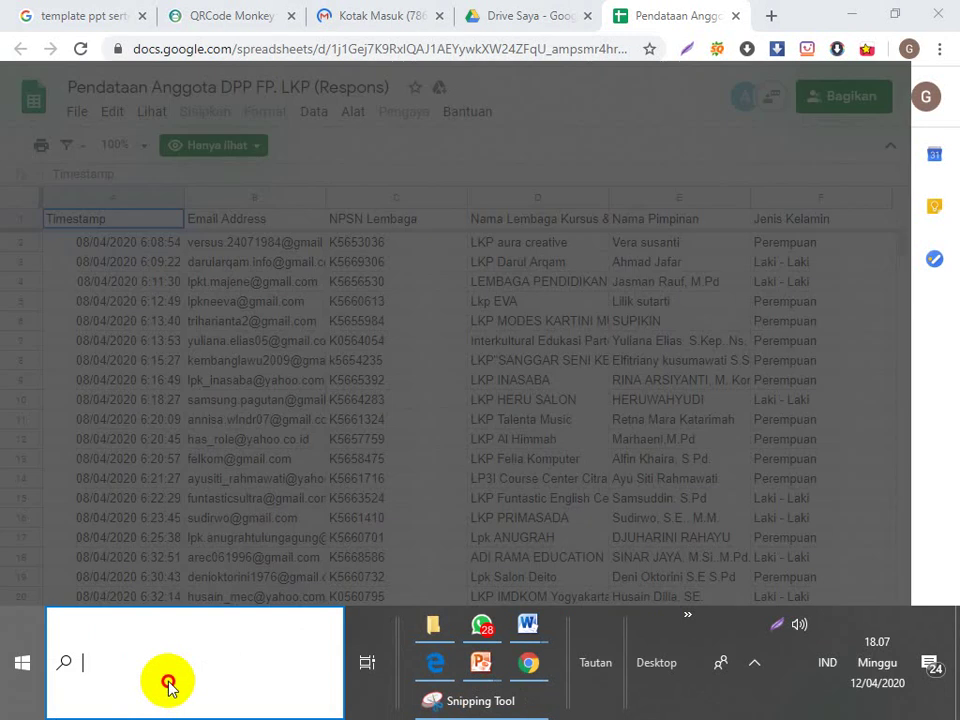
{"action": "key", "text": "super"}
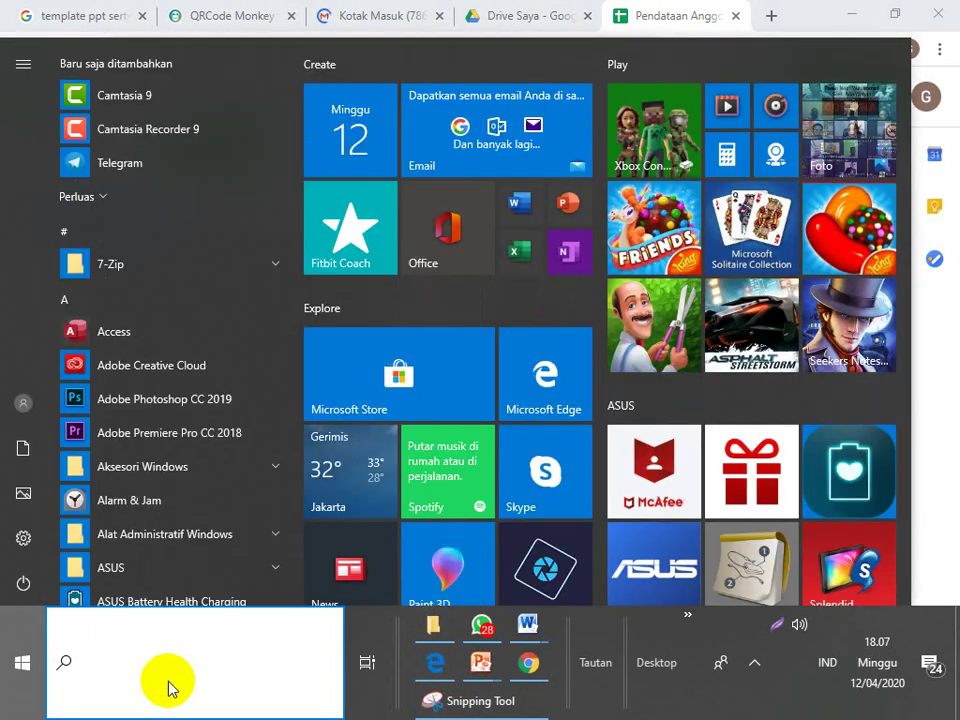
{"action": "type", "text": "snipp"}
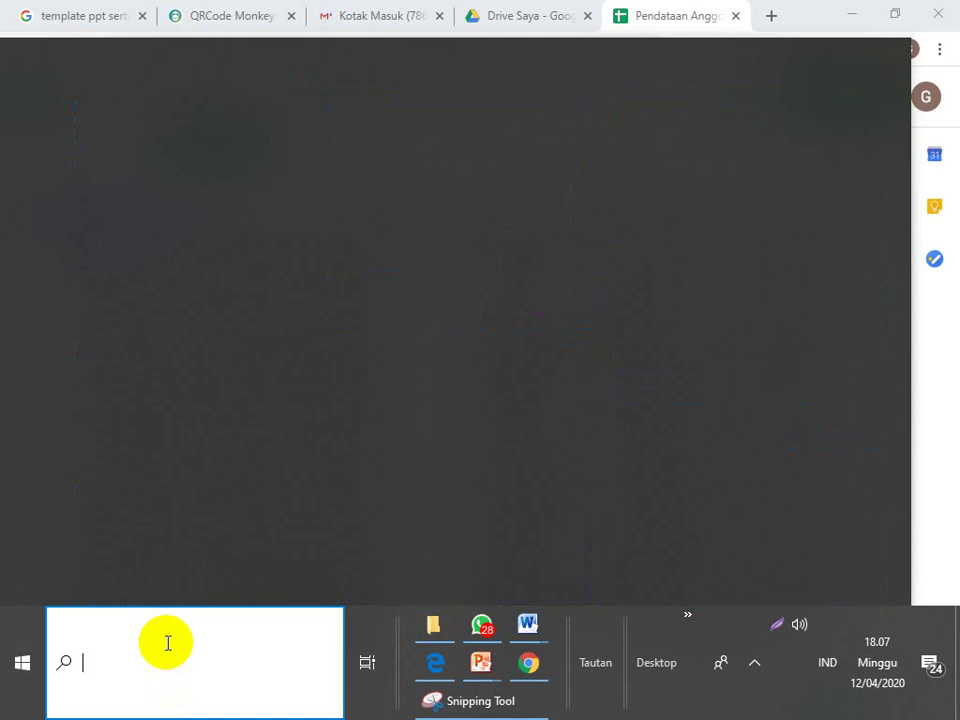
{"action": "type", "text": "ing"}
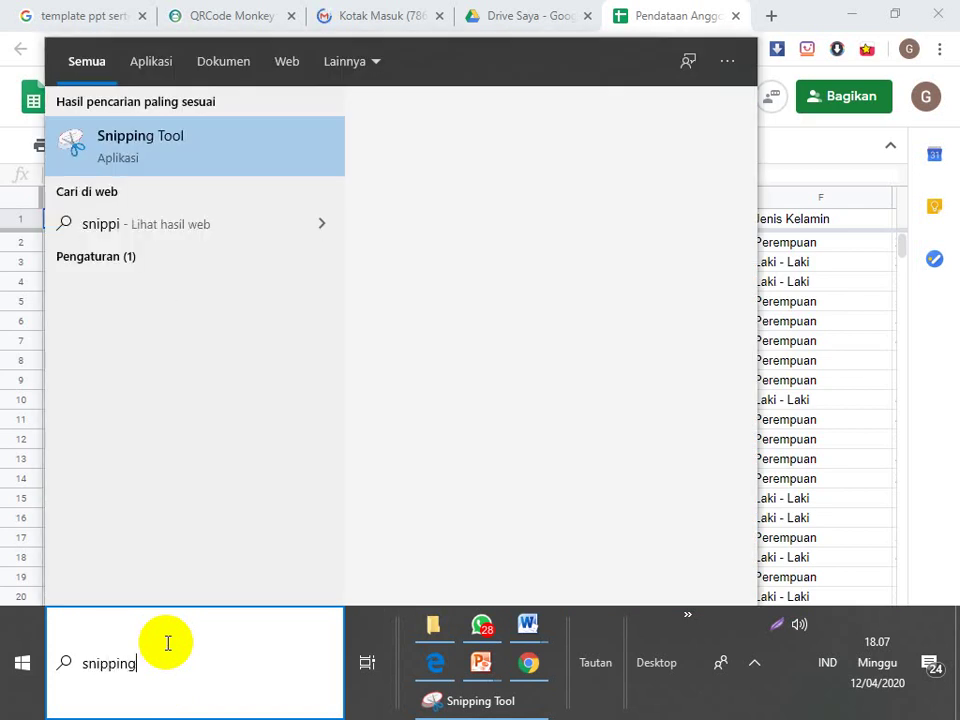
{"action": "left_click", "coordinate": [183, 141]}
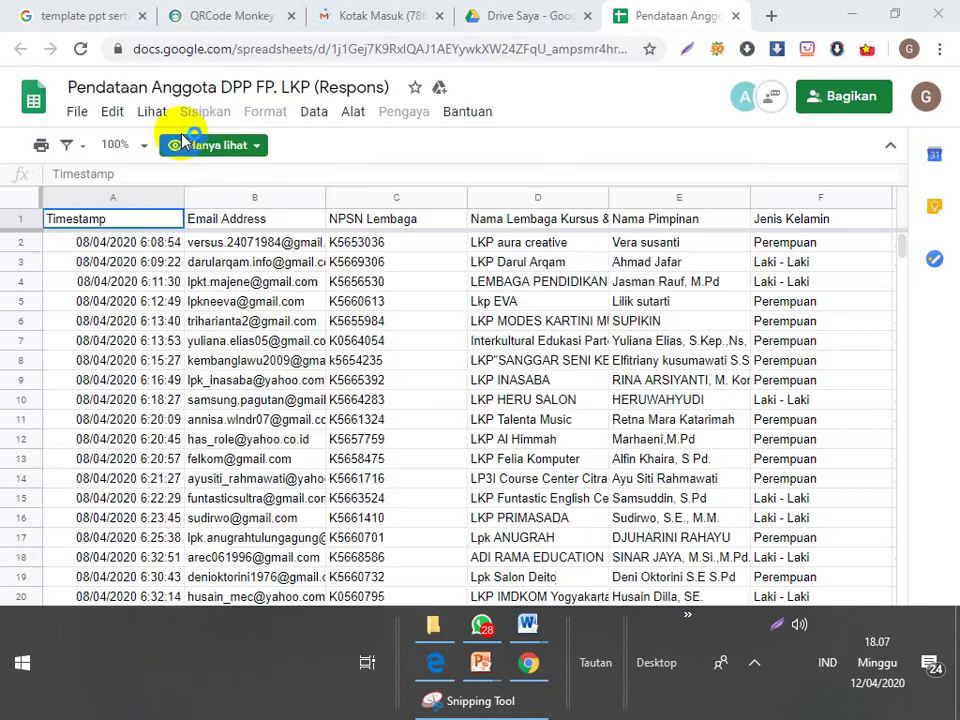
Step: Snip the participant rows in the spreadsheet, save the capture over the existing PNG named data on the Desktop, and minimize the Snipping Tool
{"action": "left_click", "coordinate": [386, 230]}
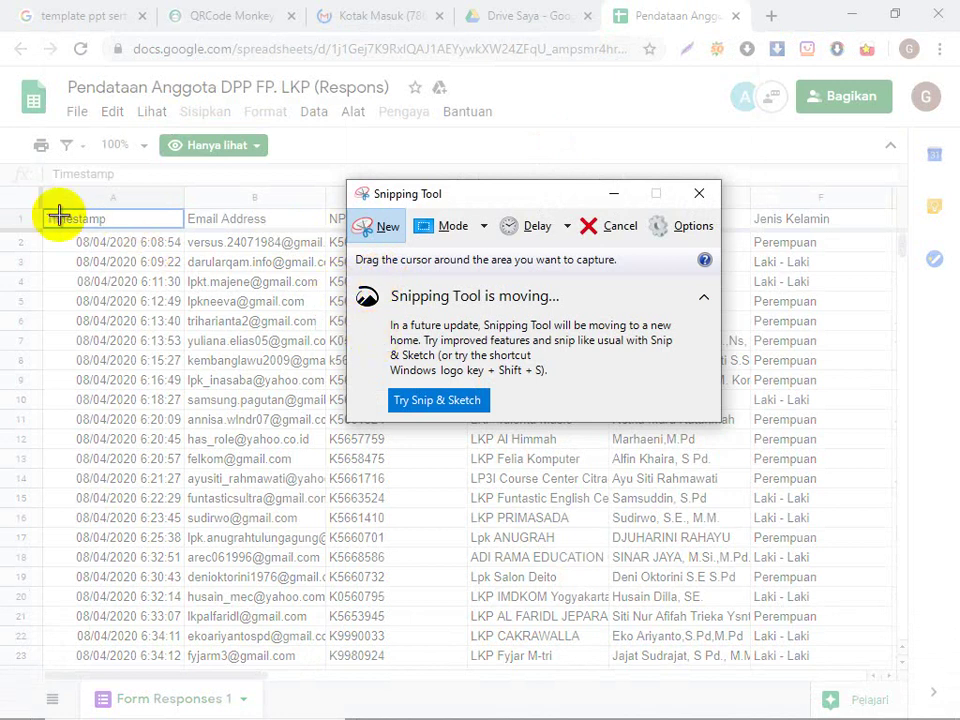
{"action": "left_click_drag", "start_coordinate": [70, 233], "coordinate": [620, 488]}
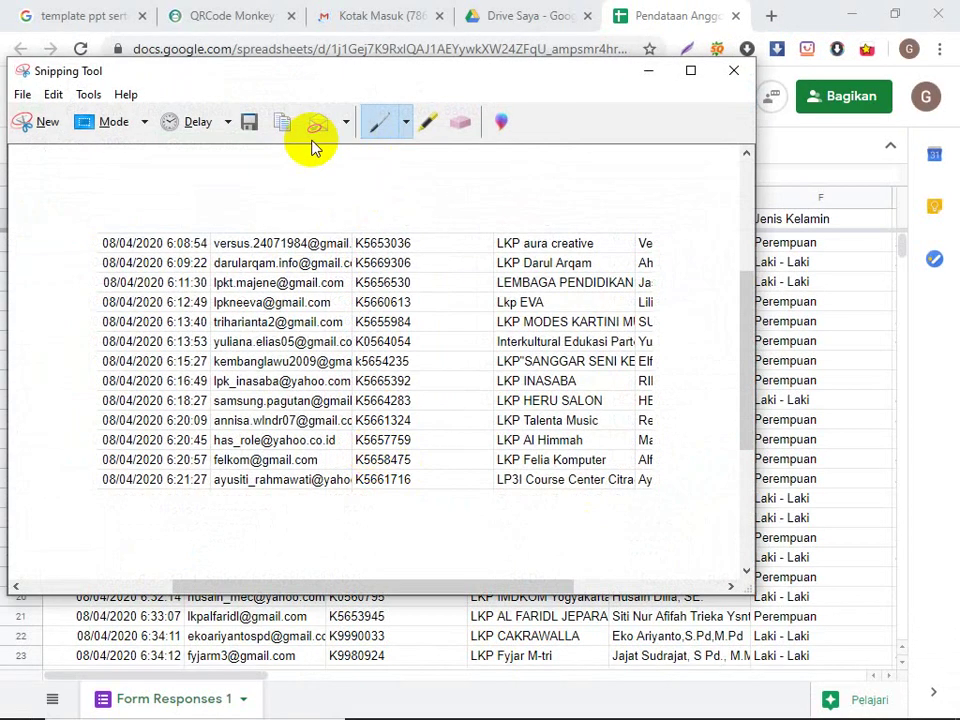
{"action": "left_click", "coordinate": [22, 95]}
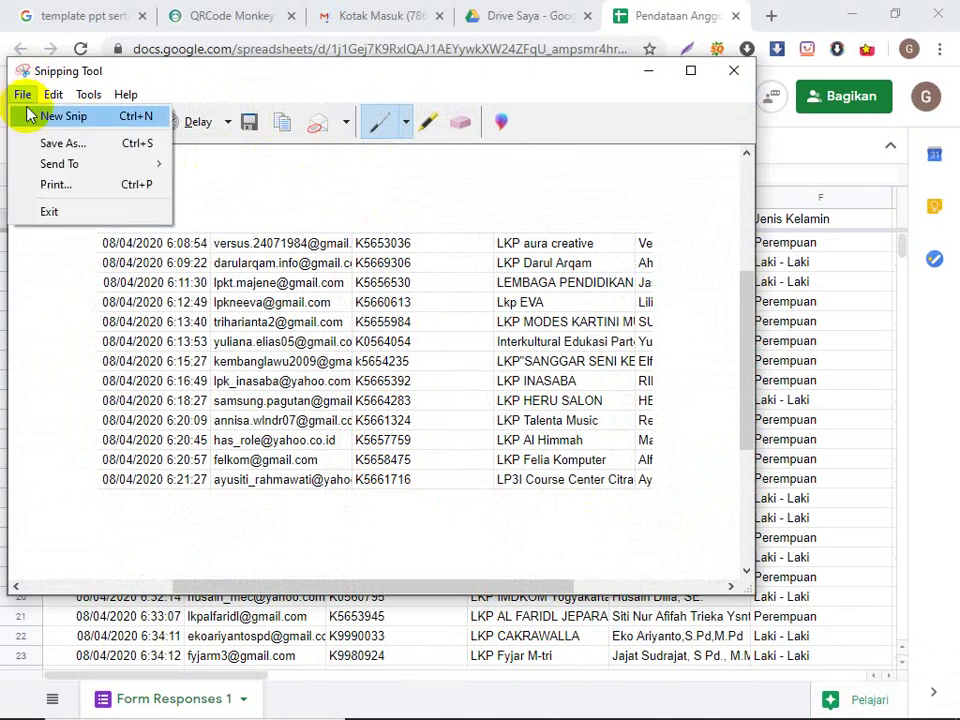
{"action": "left_click", "coordinate": [35, 143]}
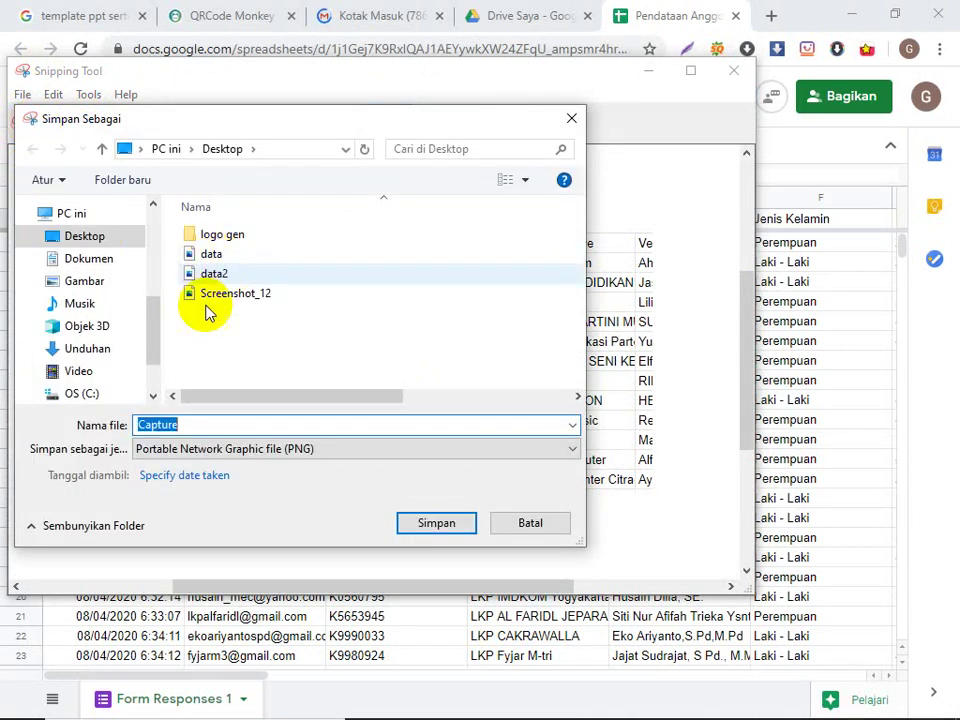
{"action": "left_click", "coordinate": [200, 256]}
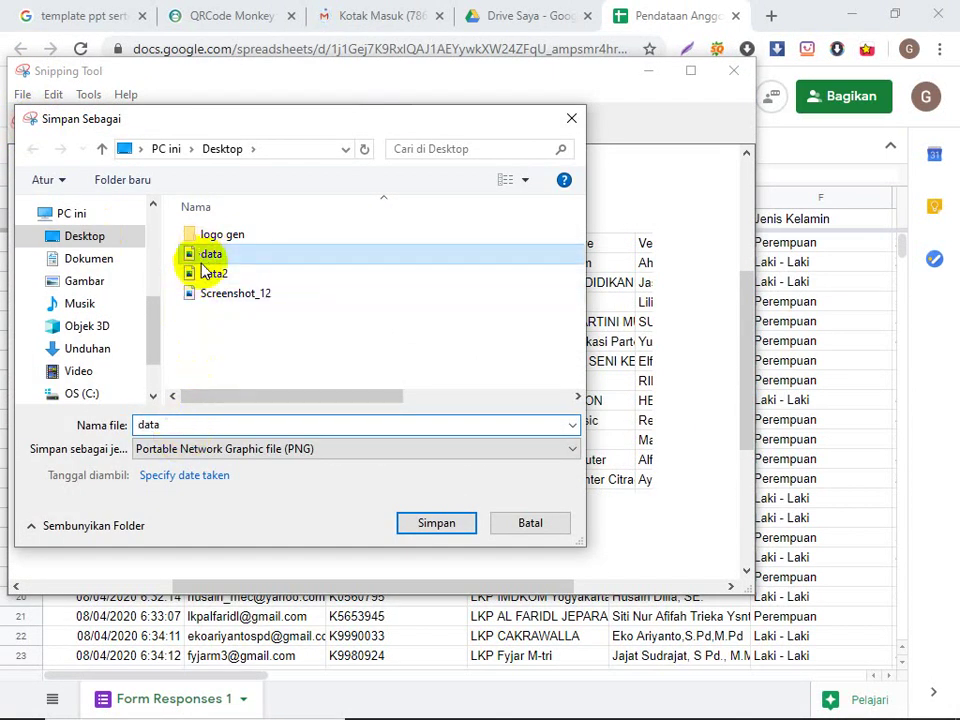
{"action": "left_click", "coordinate": [417, 527]}
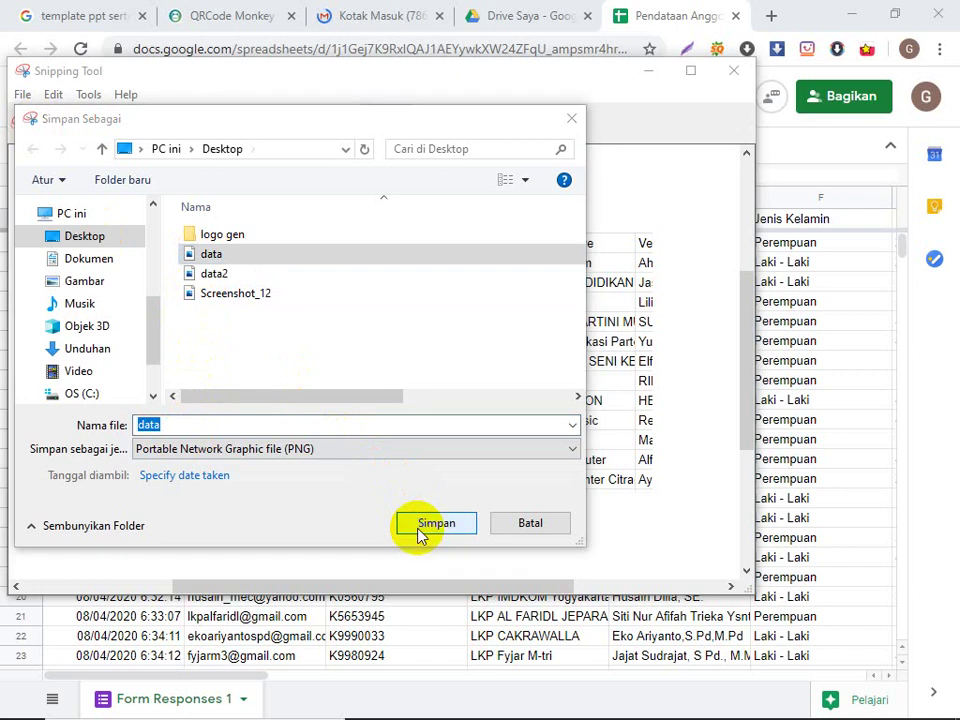
{"action": "left_click", "coordinate": [538, 373]}
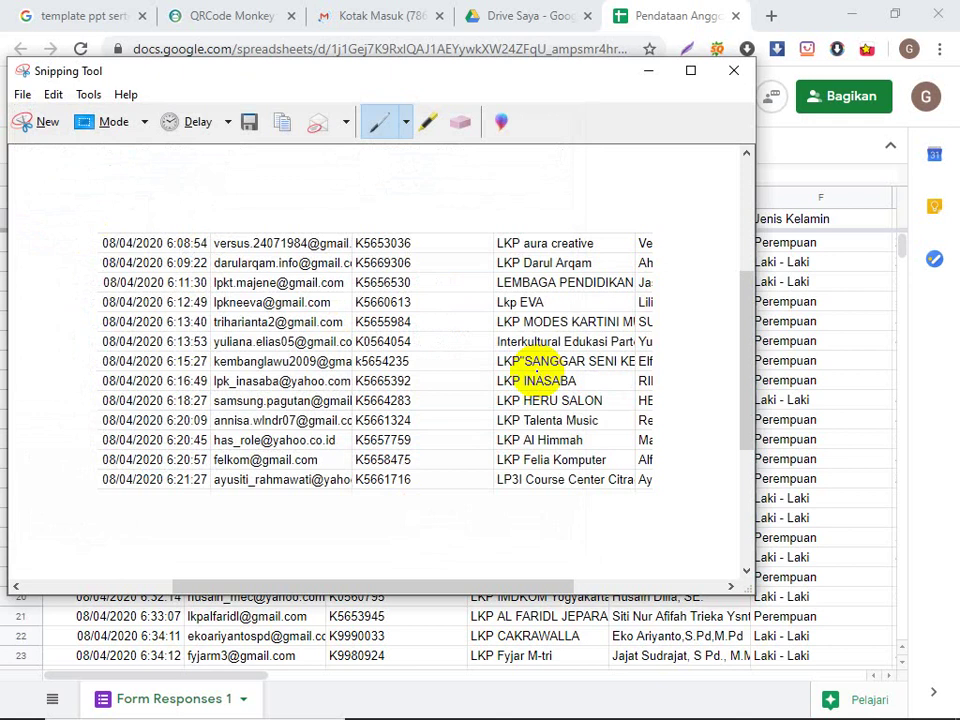
{"action": "left_click", "coordinate": [646, 72]}
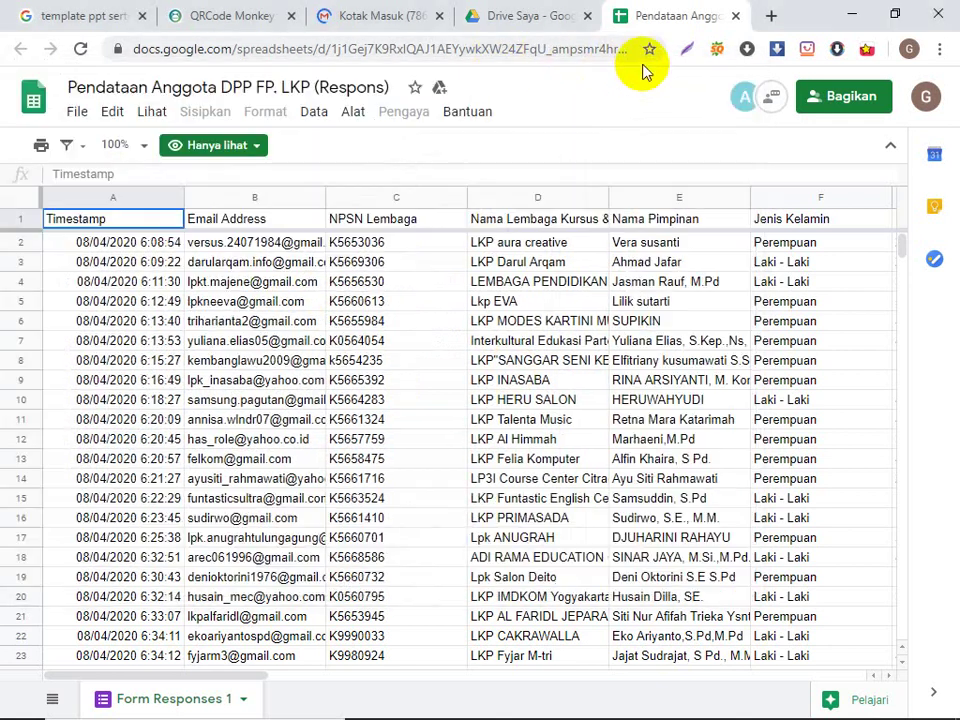
Step: Send the spreadsheet owner a request to share it with another person by entering that person's e-mail address, and reopen the request form
{"action": "left_click", "coordinate": [838, 99]}
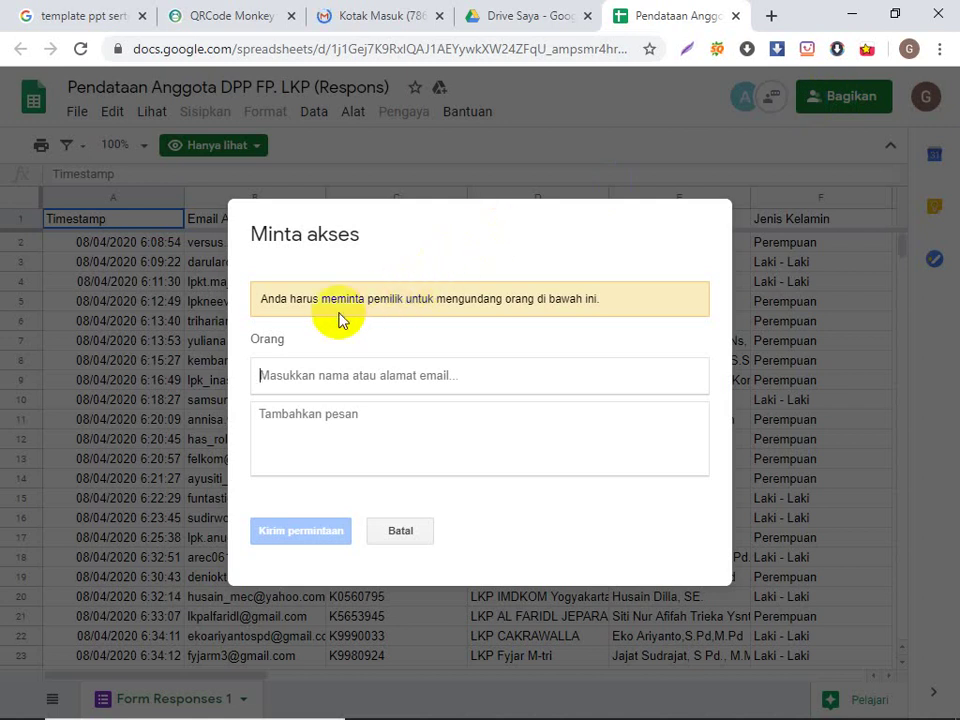
{"action": "left_click", "coordinate": [278, 374]}
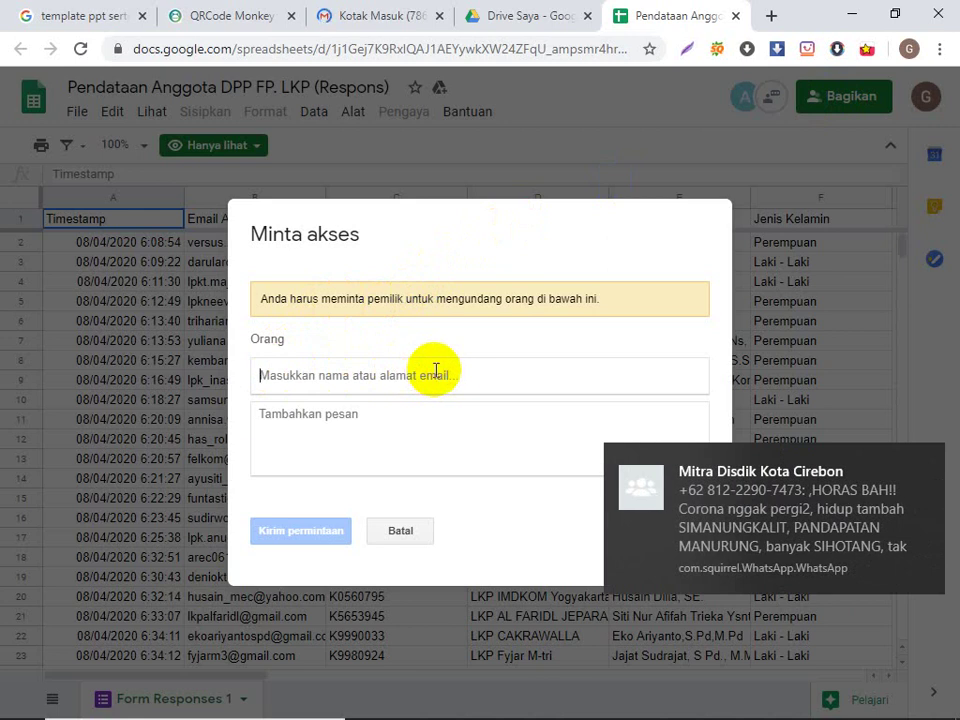
{"action": "type", "text": "lkp"}
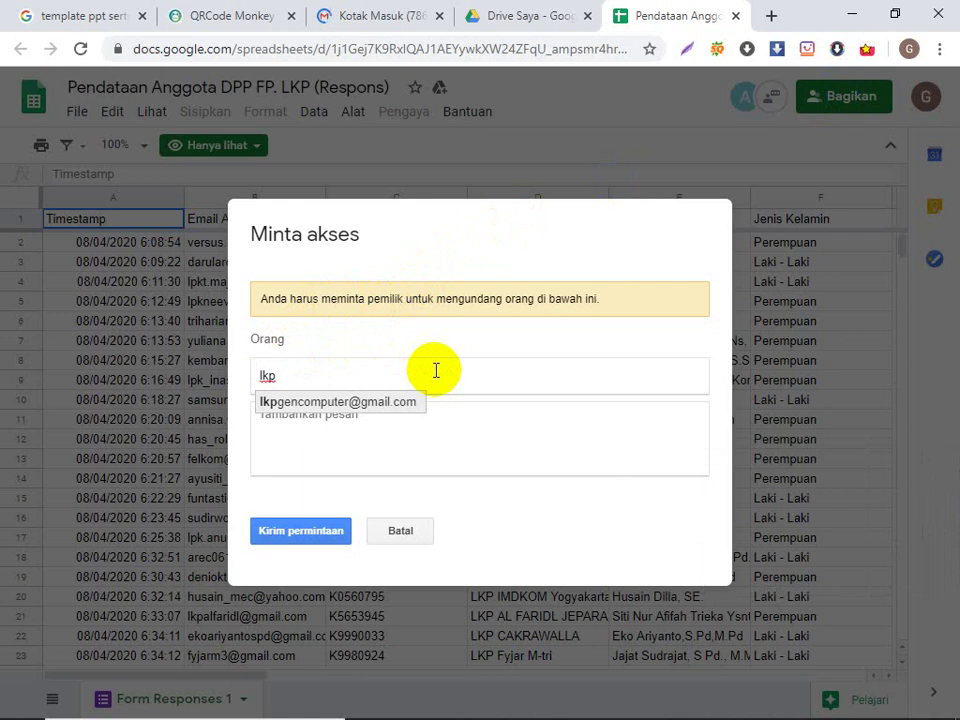
{"action": "type", "text": "gen"}
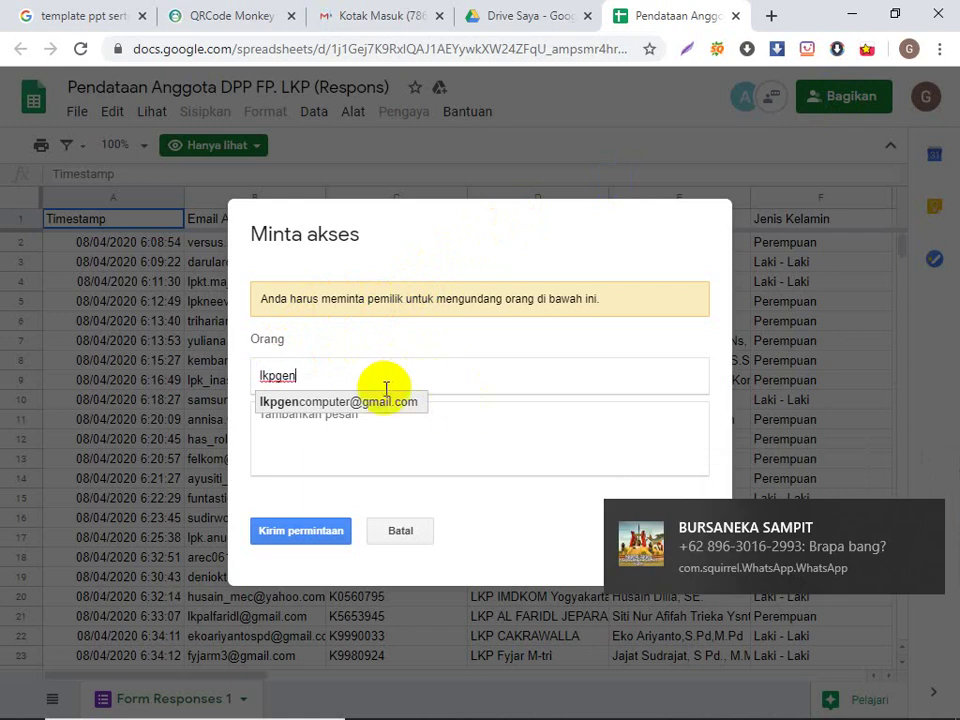
{"action": "left_click", "coordinate": [386, 401]}
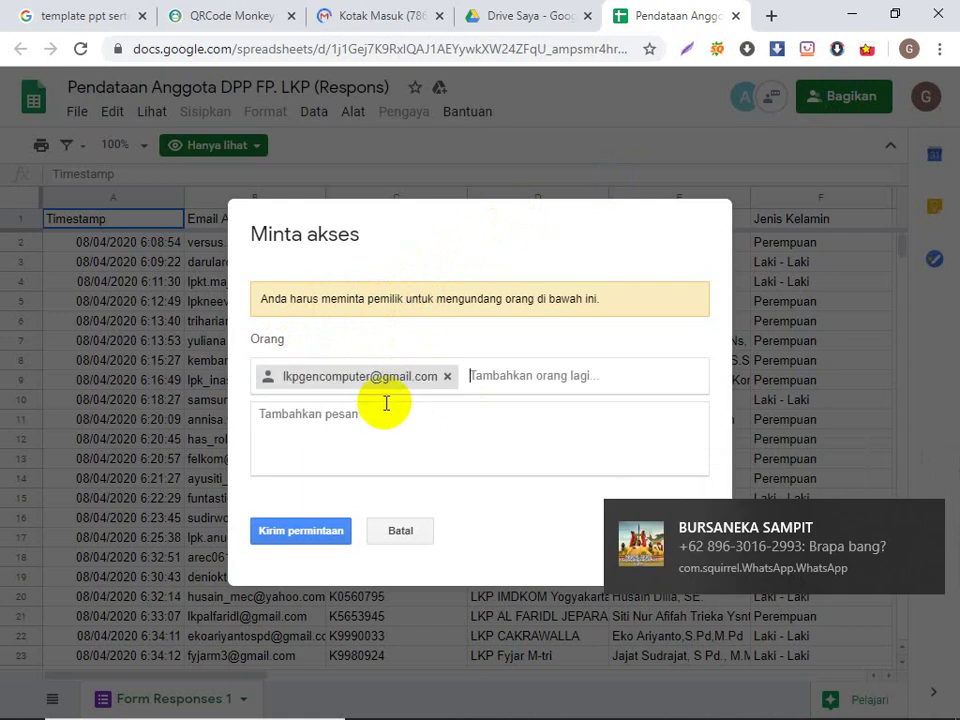
{"action": "left_click", "coordinate": [320, 531]}
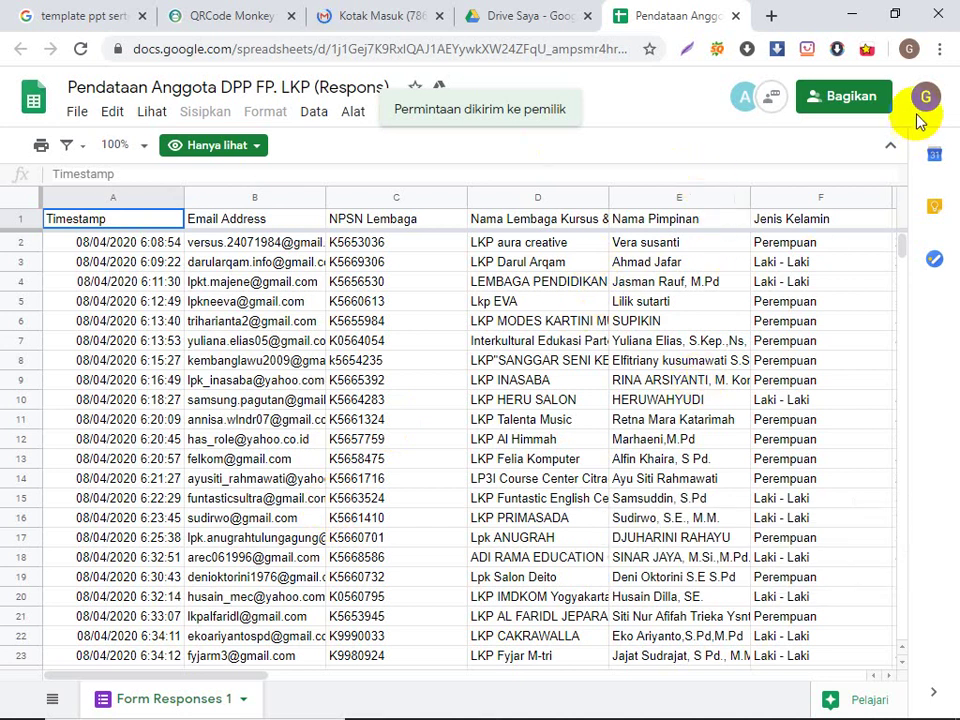
{"action": "left_click", "coordinate": [868, 104]}
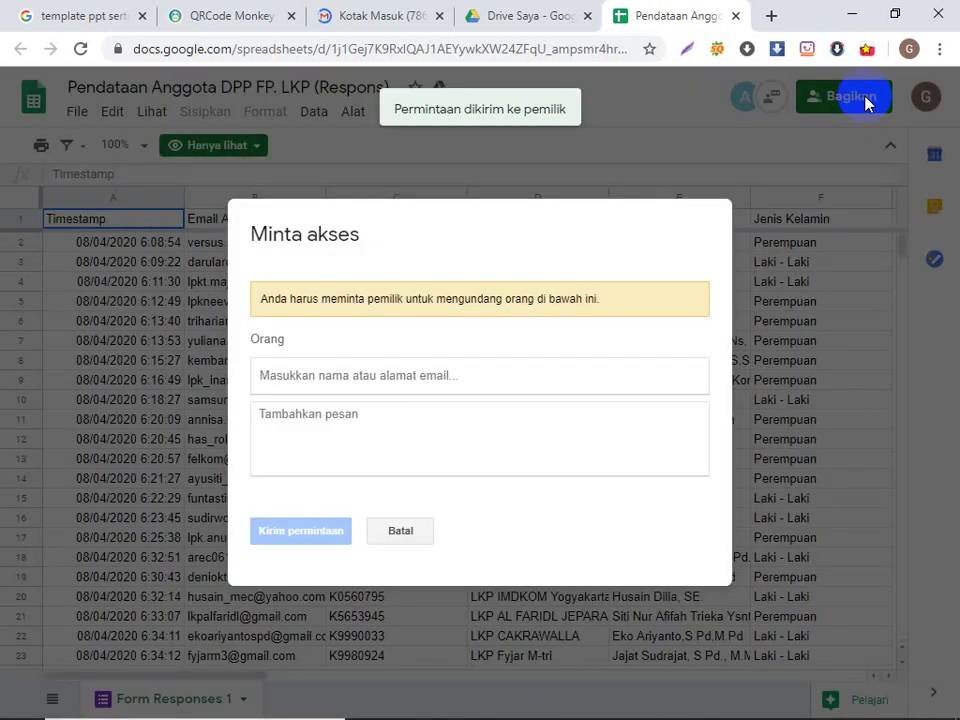
Step: Switch to QRCode Monkey, create the QR code for the text "Data memang Ada" and download it as a PNG
{"action": "left_click", "coordinate": [243, 17]}
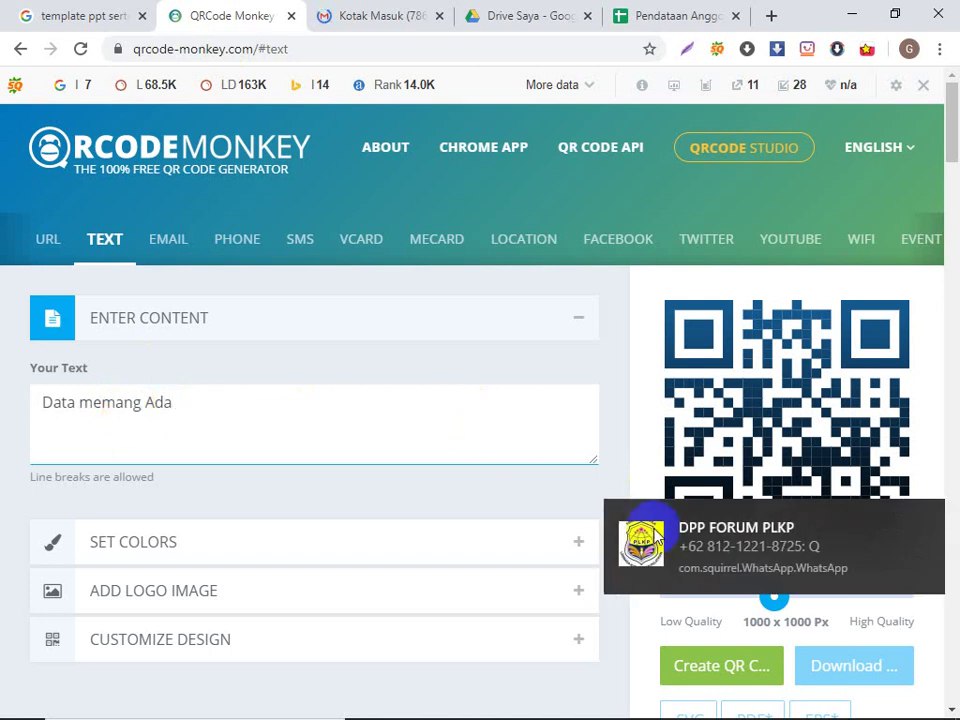
{"action": "left_click", "coordinate": [677, 656]}
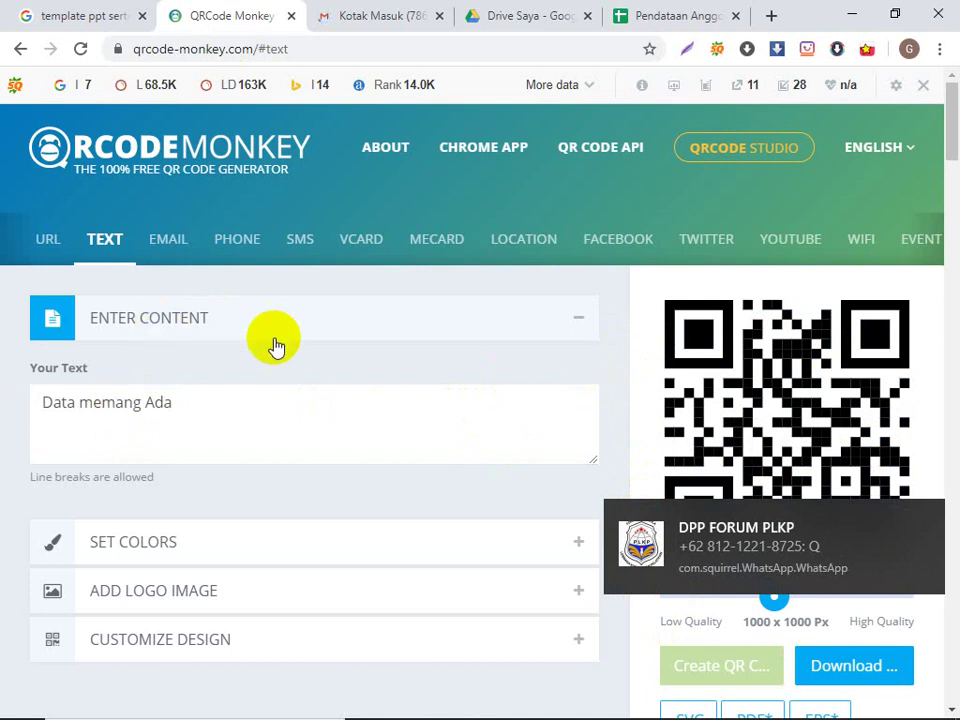
{"action": "scroll", "coordinate": [300, 440], "scroll_direction": "down", "scroll_amount": 3}
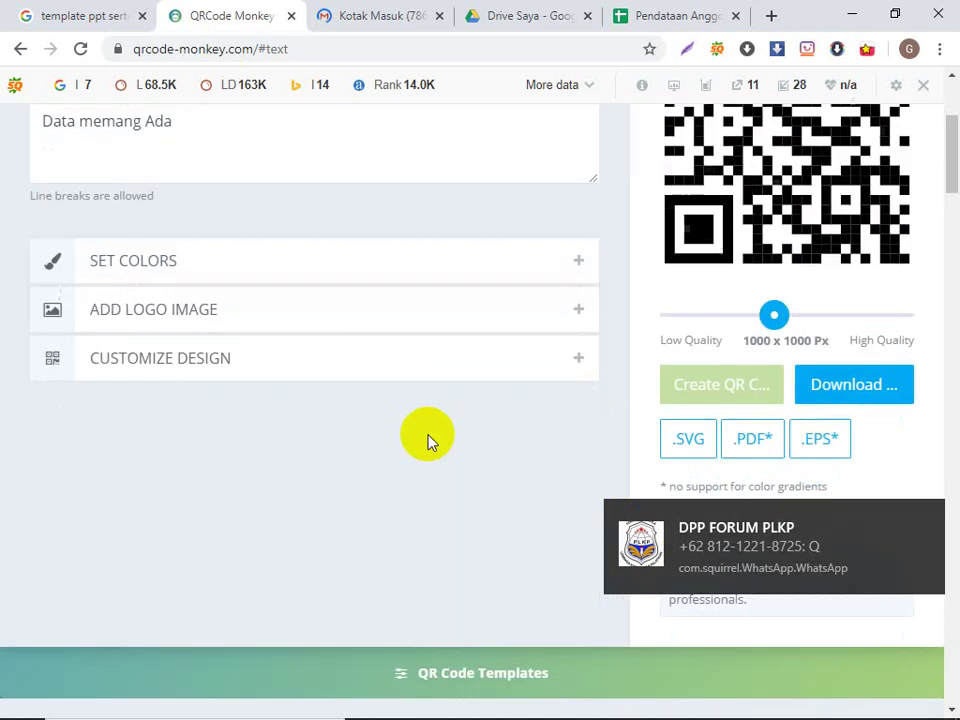
{"action": "left_click", "coordinate": [872, 394]}
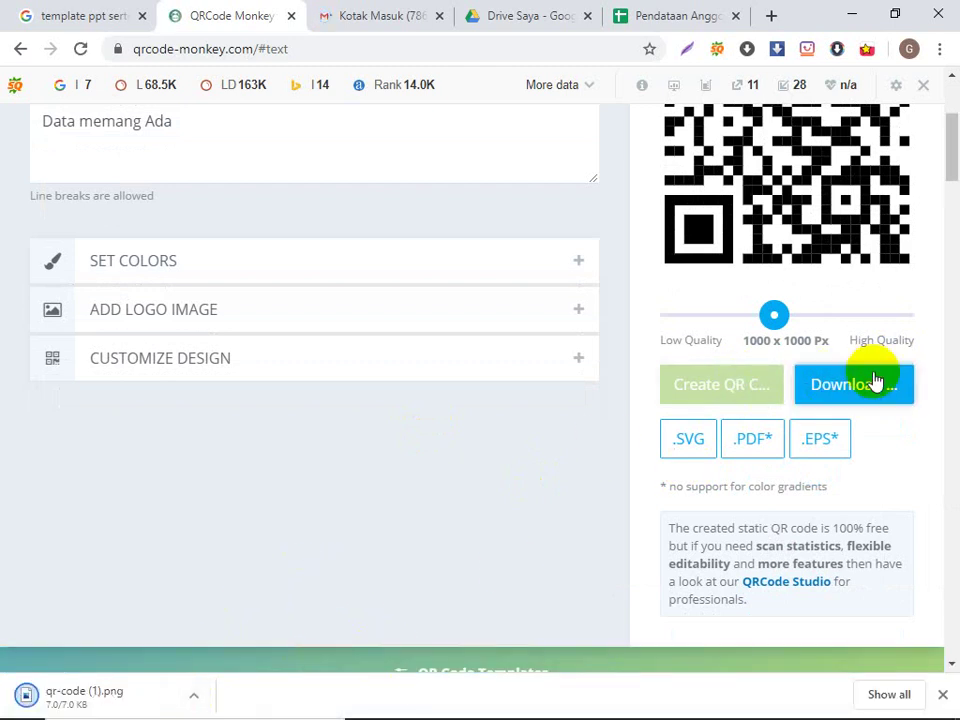
Step: Open the downloaded QR code image in the photo viewer and minimize the viewer
{"action": "left_click", "coordinate": [194, 694]}
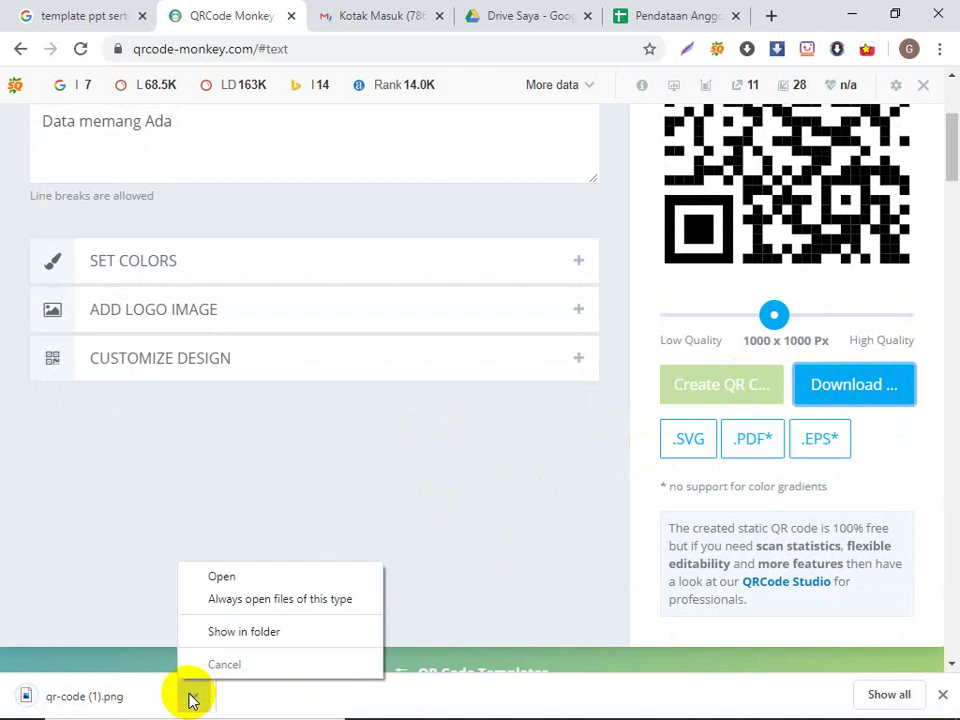
{"action": "left_click", "coordinate": [229, 575]}
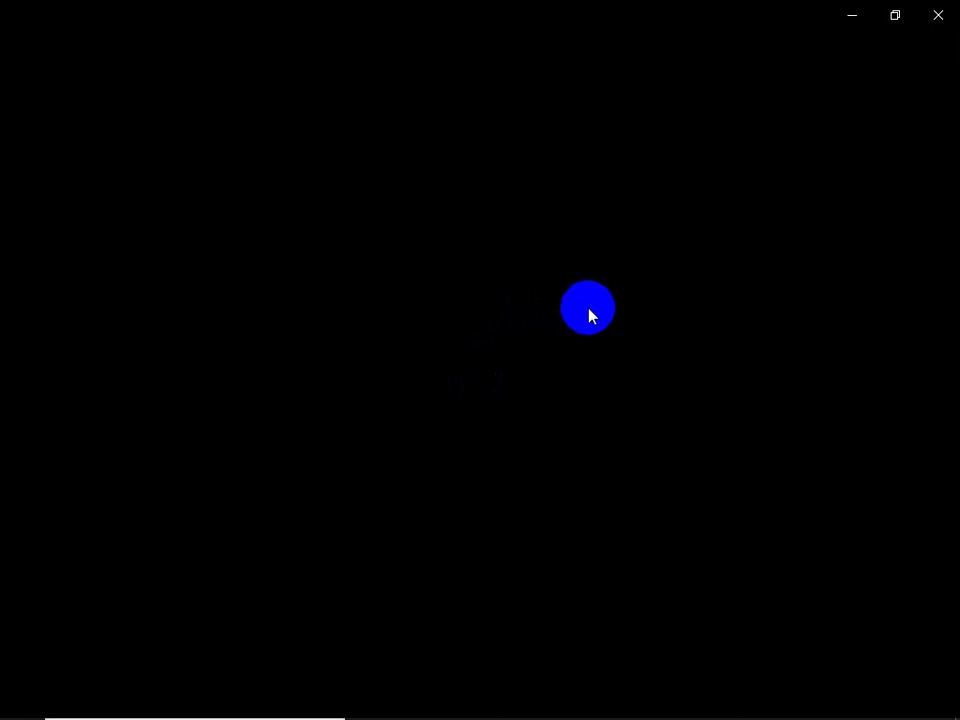
{"action": "left_click", "coordinate": [853, 18]}
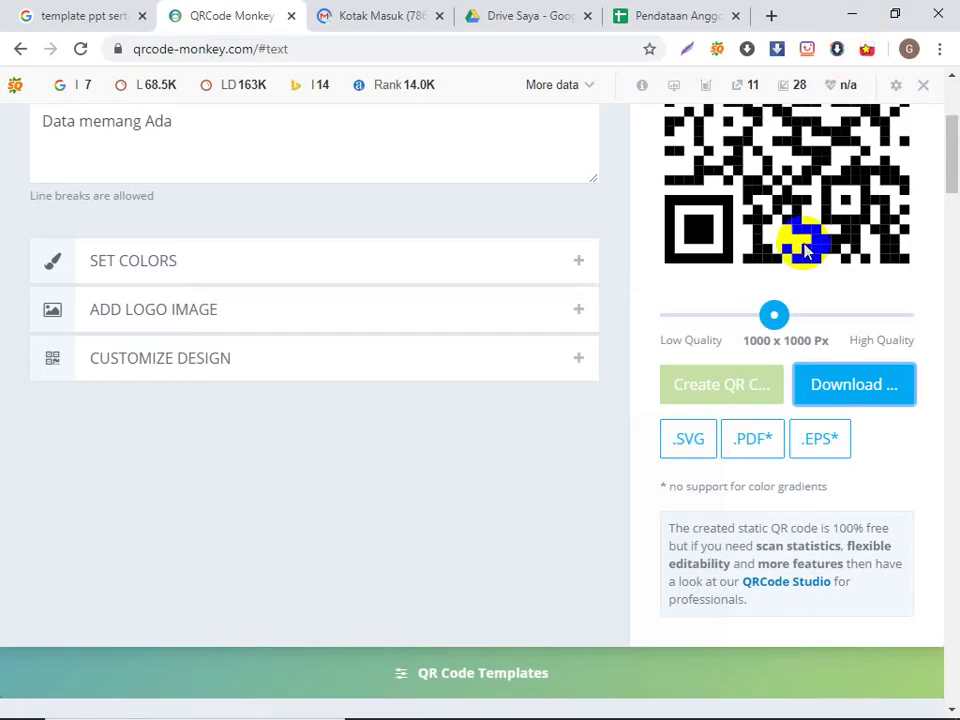
Step: Bring the whole QR code into view and open the Snipping Tool through a Windows search for "snipping tools"
{"action": "scroll", "coordinate": [735, 325], "scroll_direction": "up", "scroll_amount": 2}
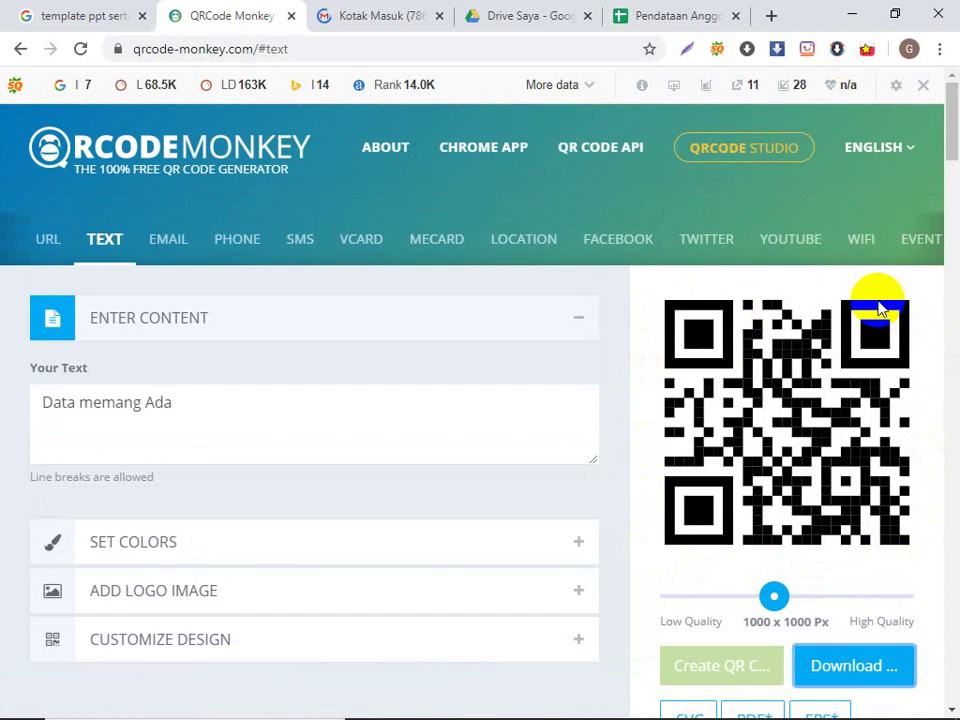
{"action": "mouse_move", "coordinate": [100, 714]}
{"action": "left_click", "coordinate": [156, 641]}
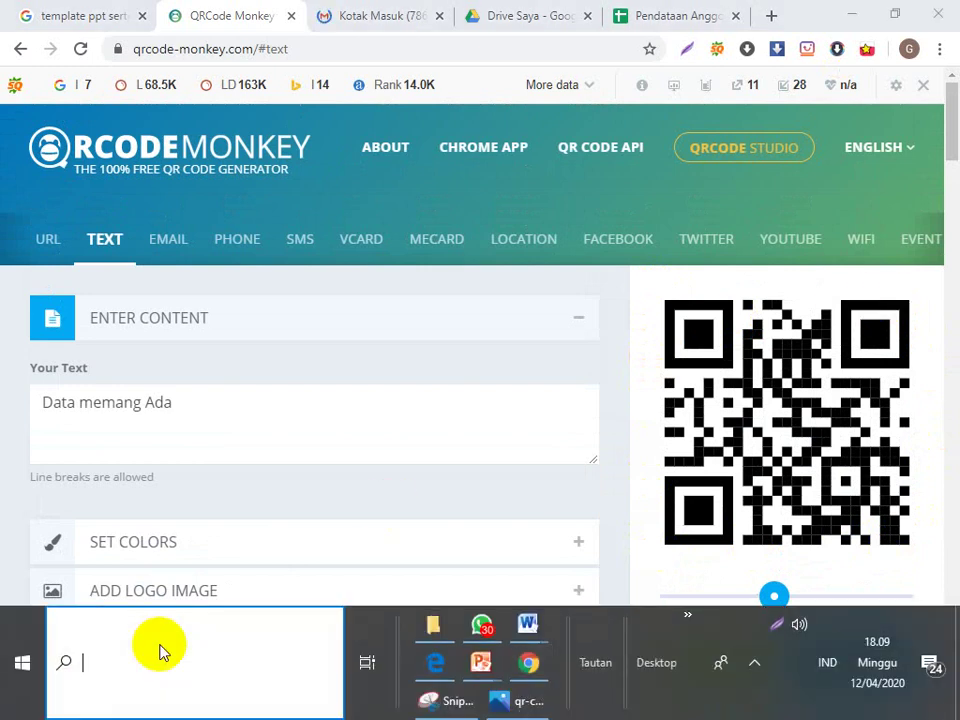
{"action": "type", "text": "snipping t"}
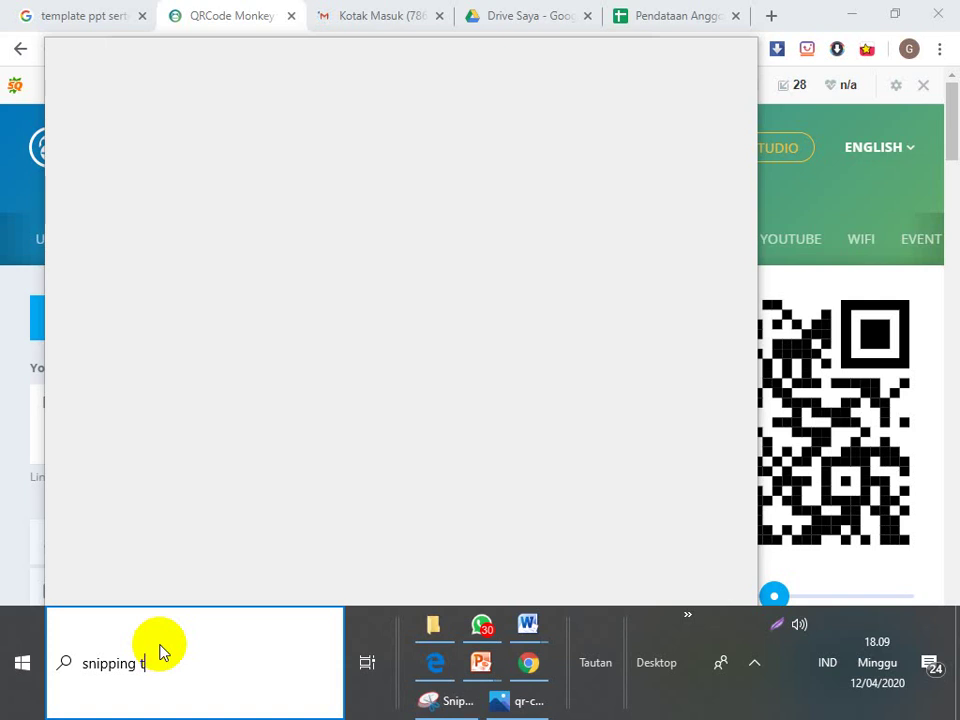
{"action": "type", "text": "ools"}
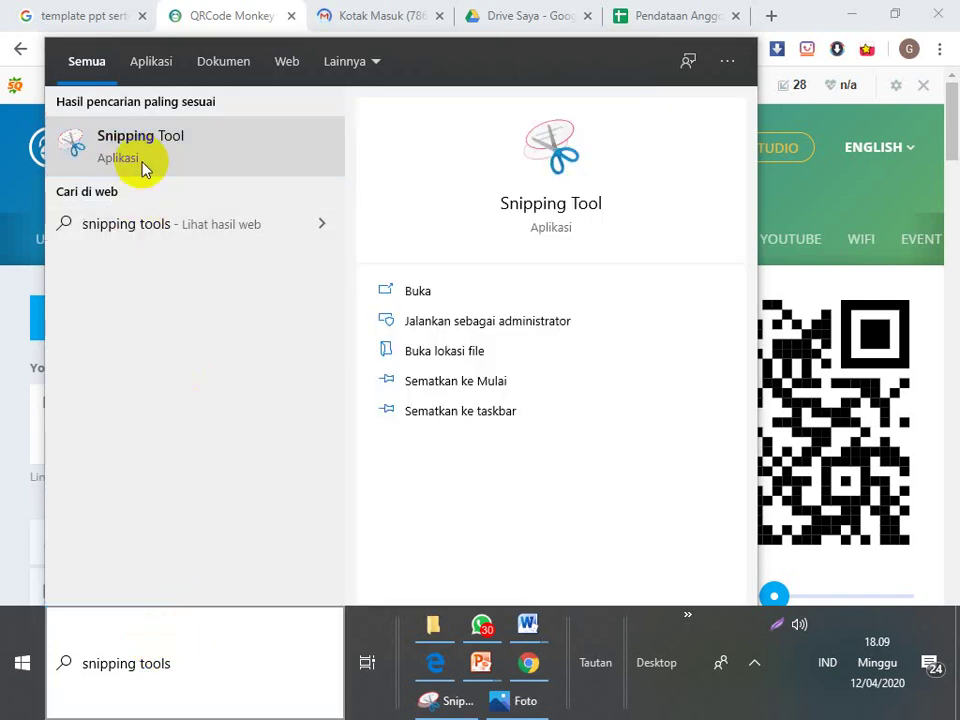
{"action": "left_click", "coordinate": [143, 170]}
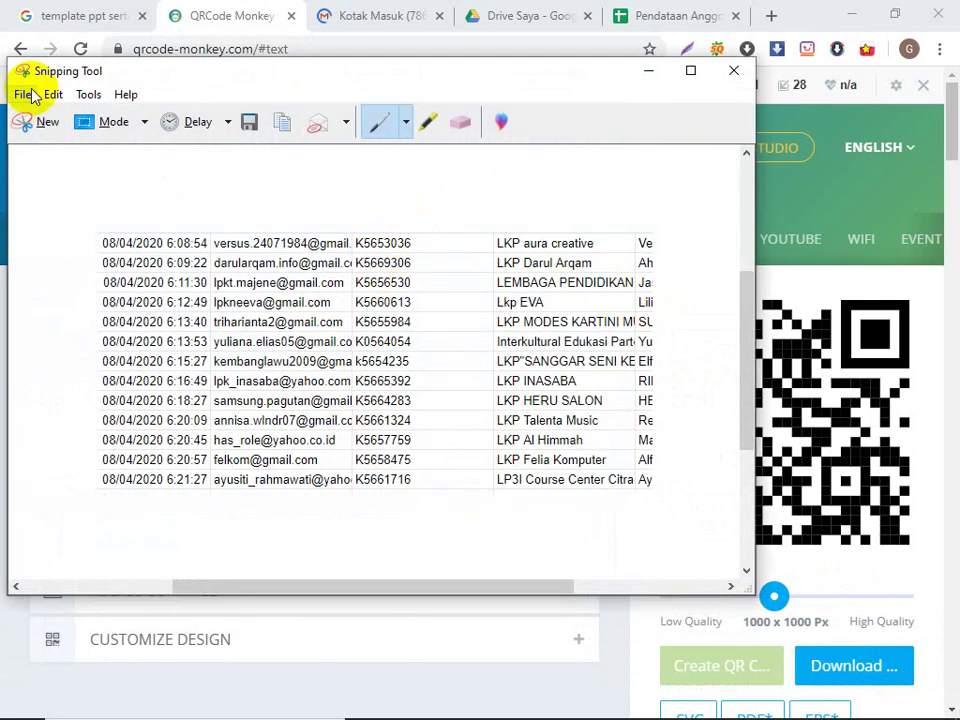
Step: Capture the complete QR code in a new snip, keeping the Snipping Tool window clear of it
{"action": "left_click", "coordinate": [30, 121]}
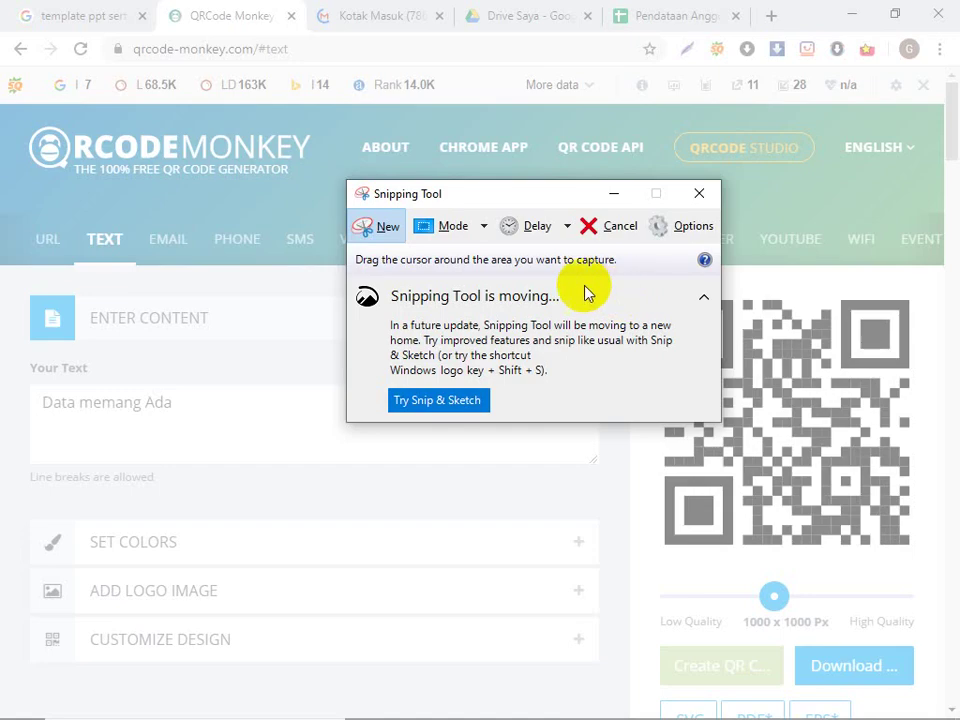
{"action": "left_click_drag", "start_coordinate": [559, 198], "coordinate": [251, 199]}
{"action": "mouse_move", "coordinate": [655, 287]}
{"action": "left_mouse_down"}
{"action": "mouse_move", "coordinate": [652, 355]}
{"action": "mouse_move", "coordinate": [686, 497]}
{"action": "mouse_move", "coordinate": [920, 574]}
{"action": "left_mouse_up"}
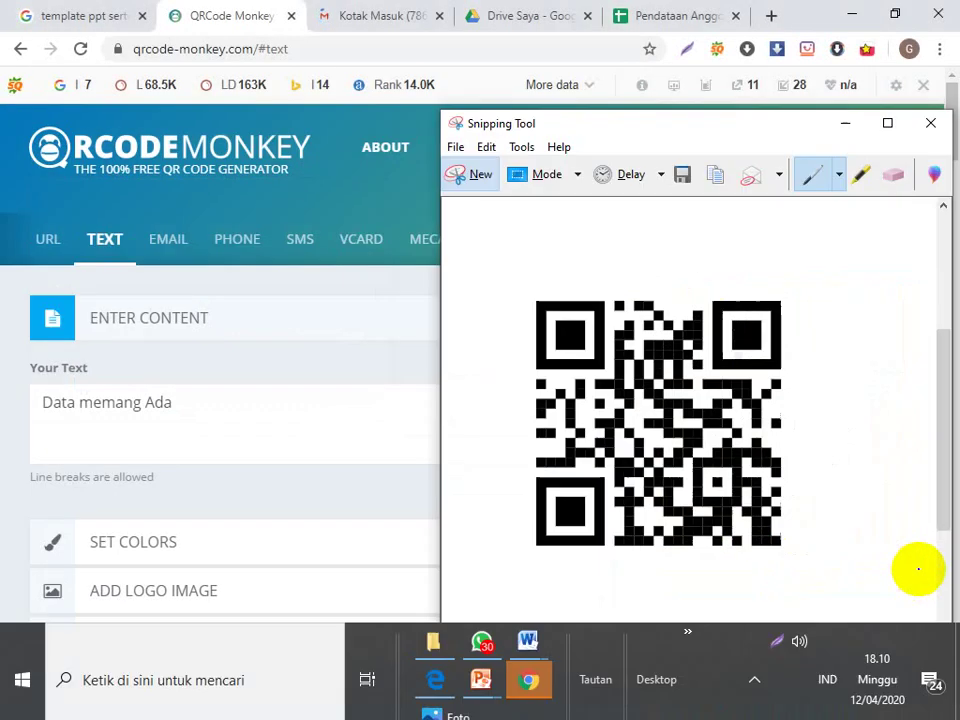
Step: Save the QR code snip to the Desktop as a PNG named Barcode and close the Snipping Tool
{"action": "left_click", "coordinate": [458, 150]}
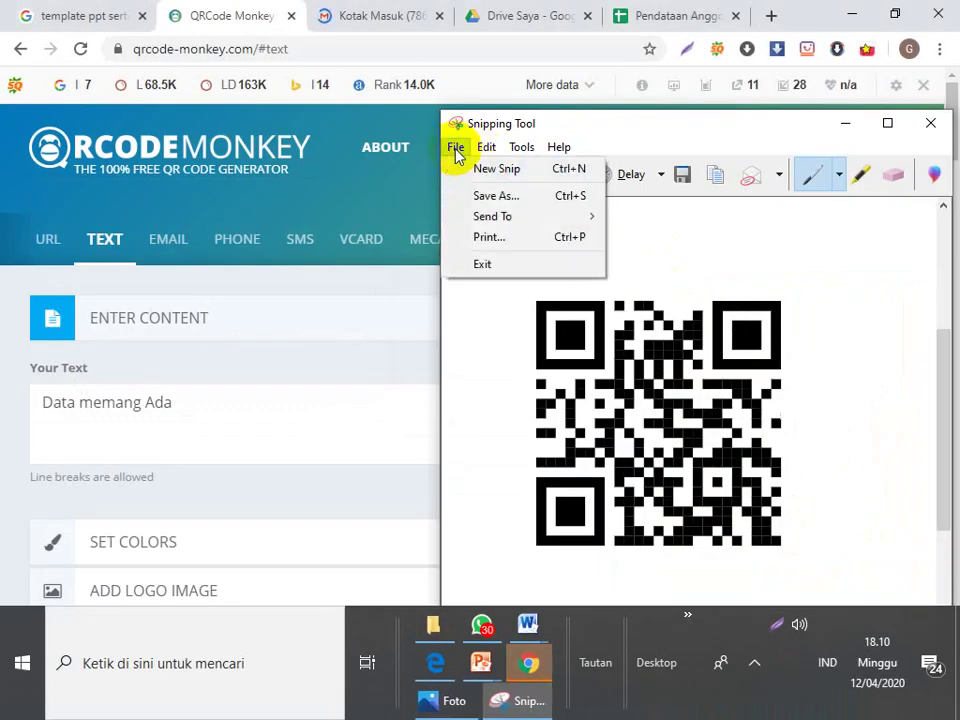
{"action": "left_click", "coordinate": [480, 196]}
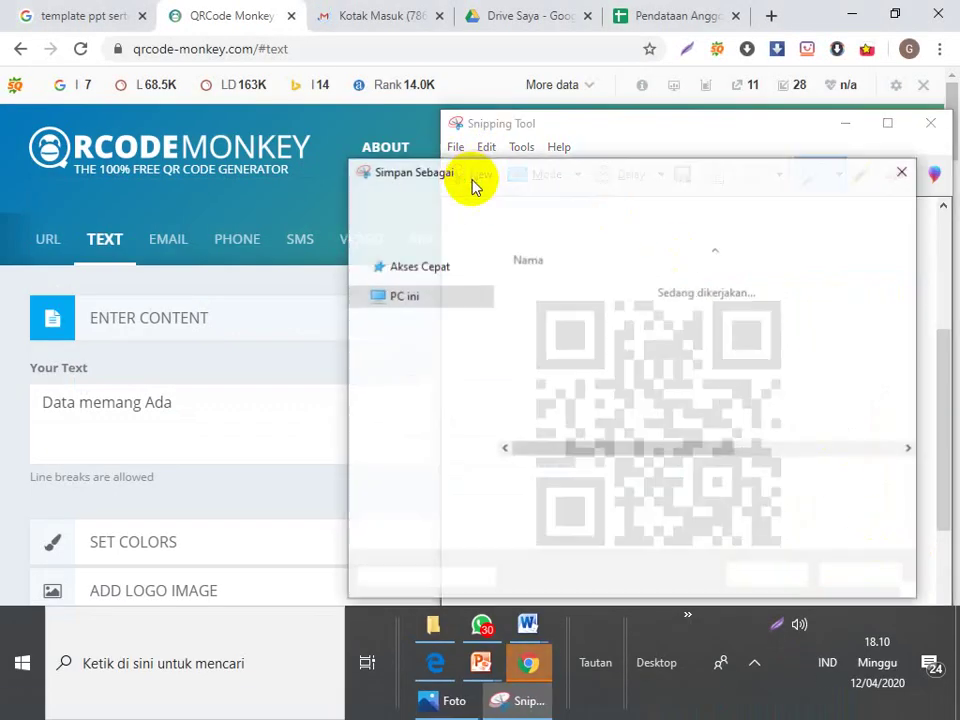
{"action": "type", "text": "Barcode"}
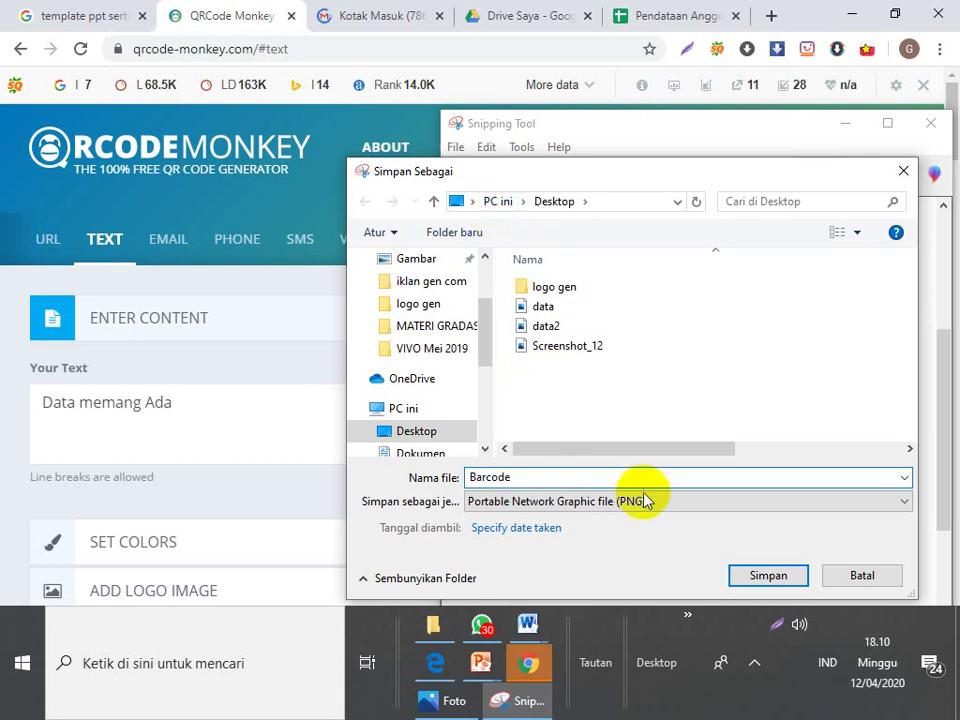
{"action": "left_click", "coordinate": [744, 574]}
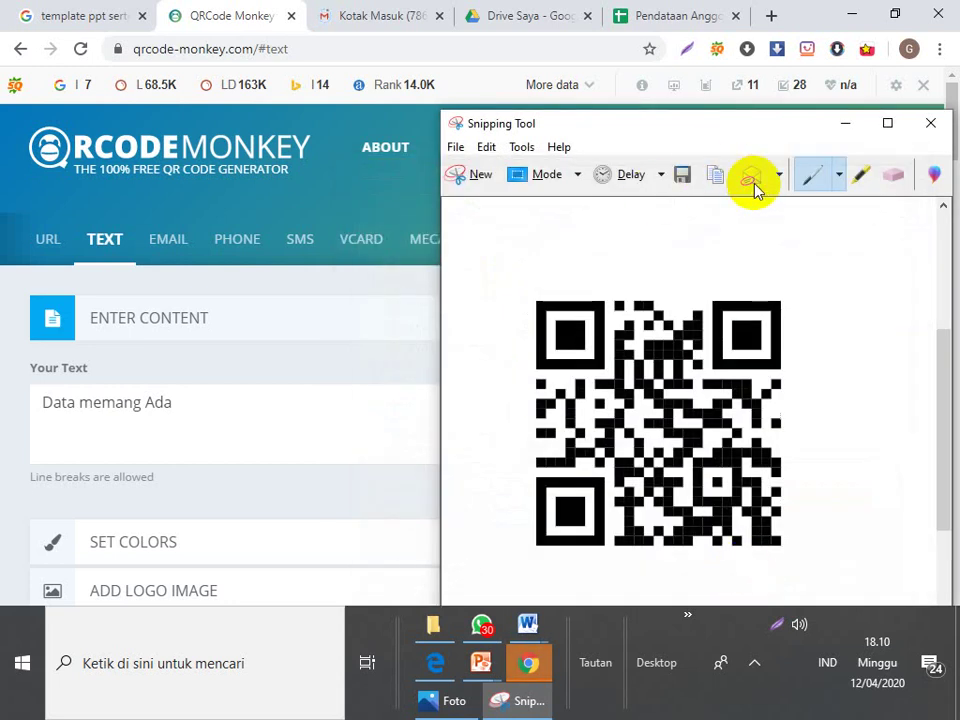
{"action": "left_click", "coordinate": [929, 123]}
Step: Switch to PowerPoint and bring up the presentation "Cara Membuat Sertfikat Mudah dan Praktis"
{"action": "mouse_move", "coordinate": [362, 716]}
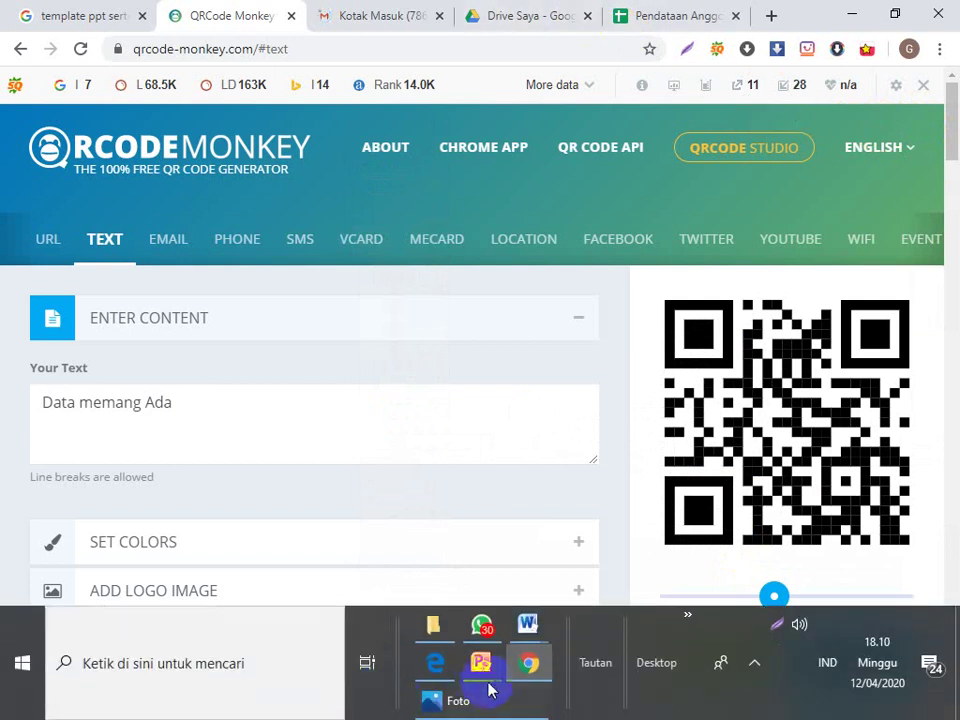
{"action": "left_click", "coordinate": [483, 670]}
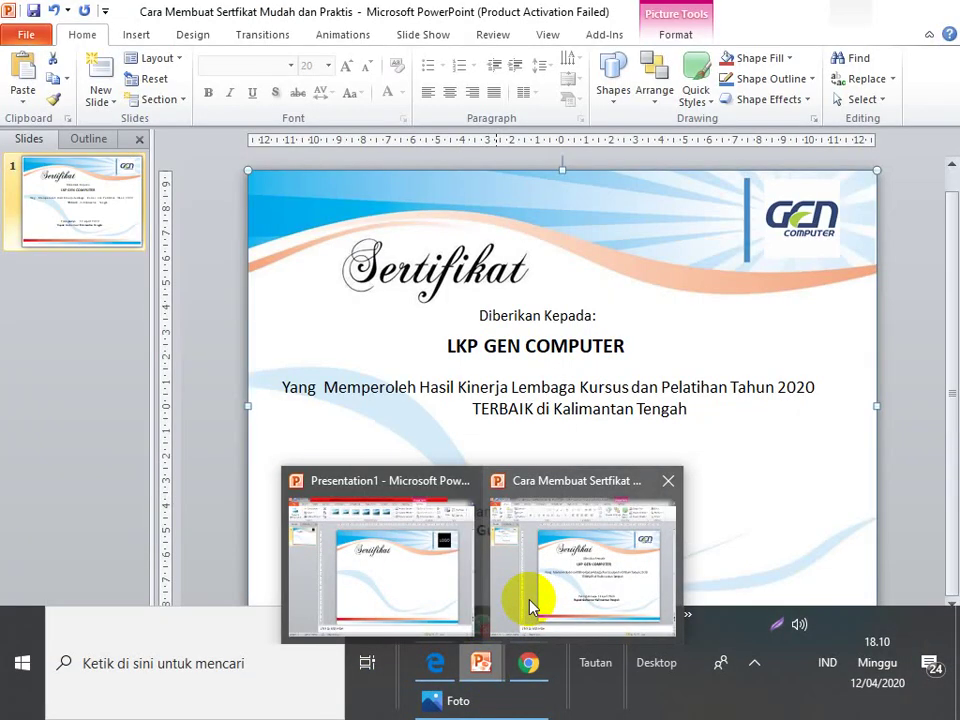